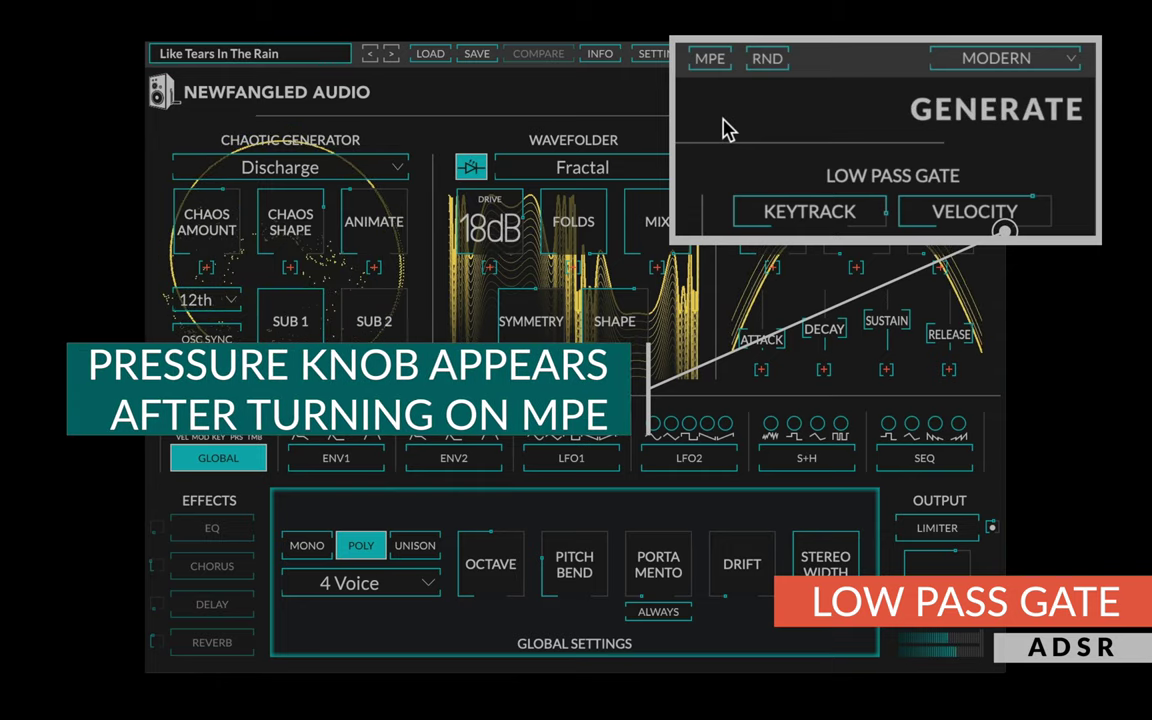
- Turn on MPE to reveal the Pressure control
click(712, 60)
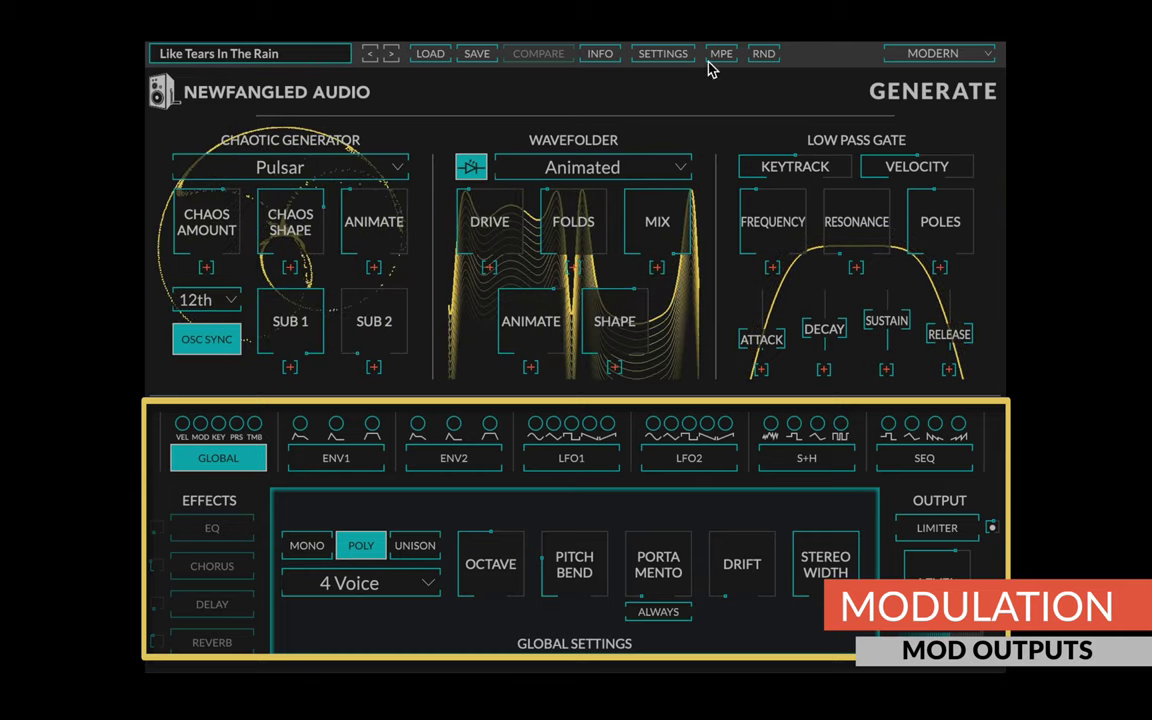
- Patch a mod cable from LFO2's second output to the low pass gate FREQUENCY knob
mouse_move(778, 266)
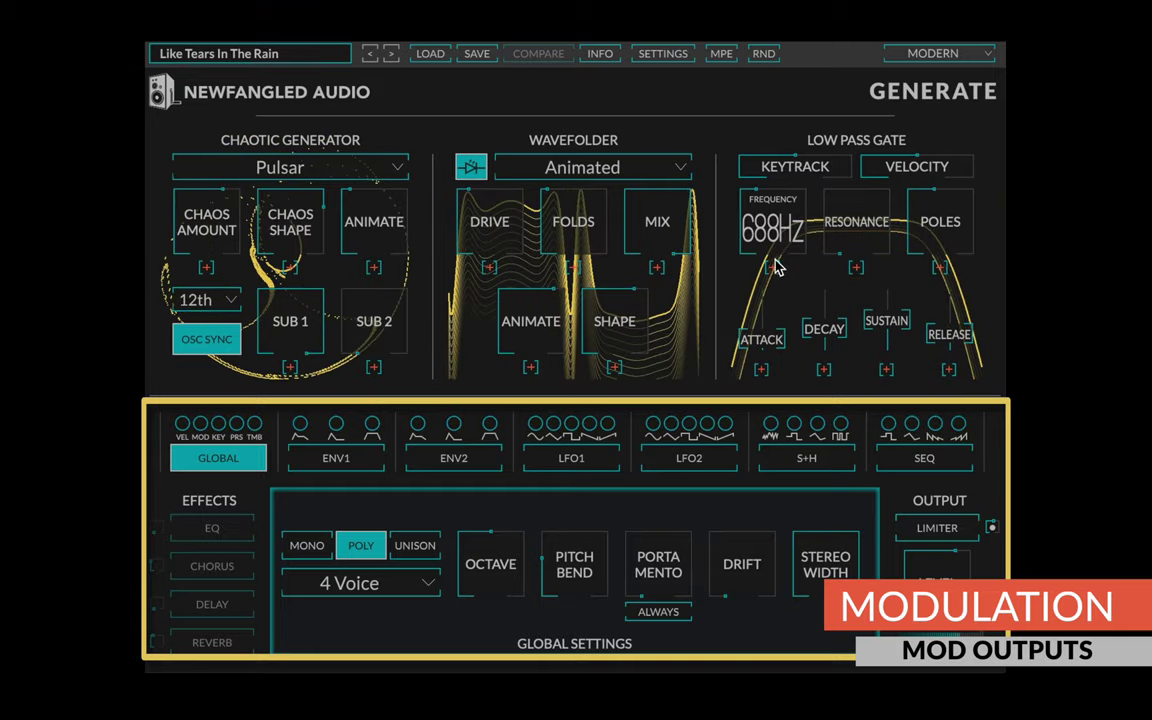
drag(778, 266, 671, 425)
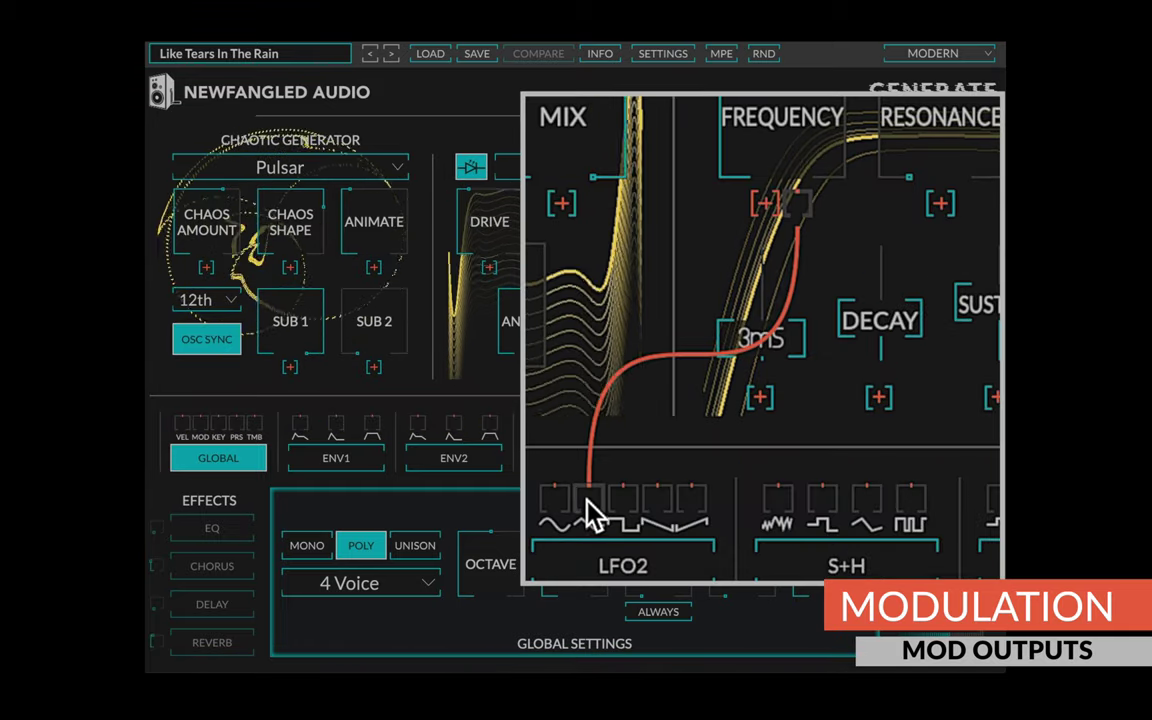
drag(586, 498, 587, 499)
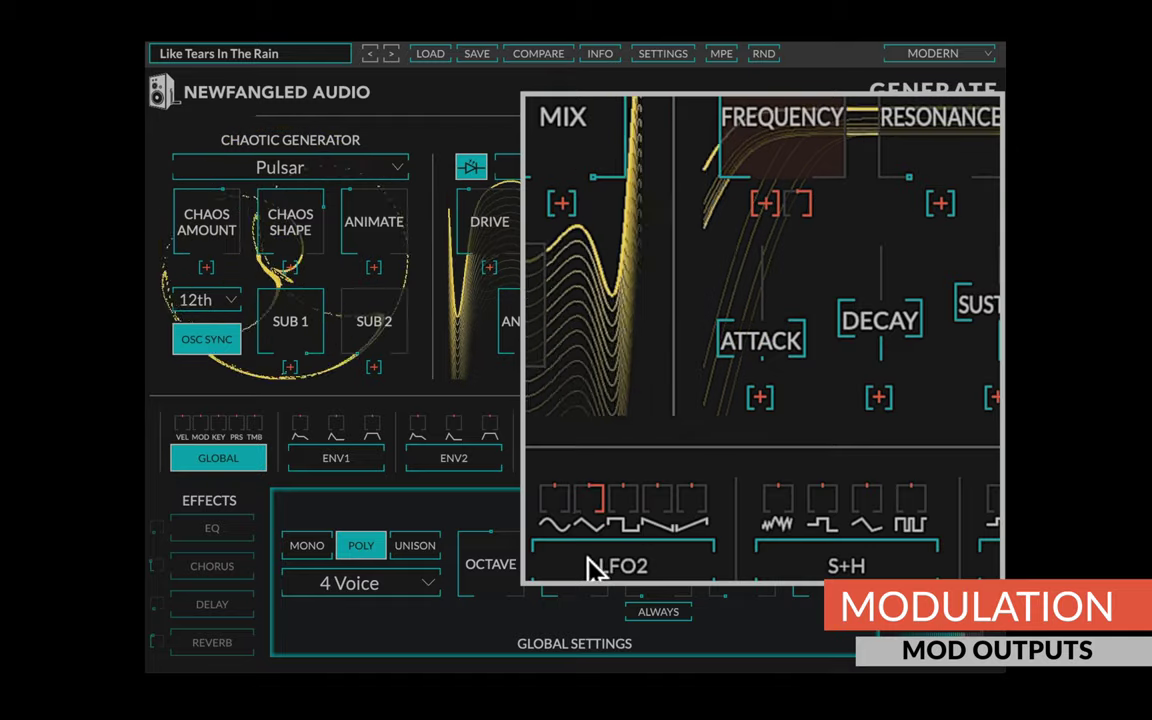
mouse_move(594, 522)
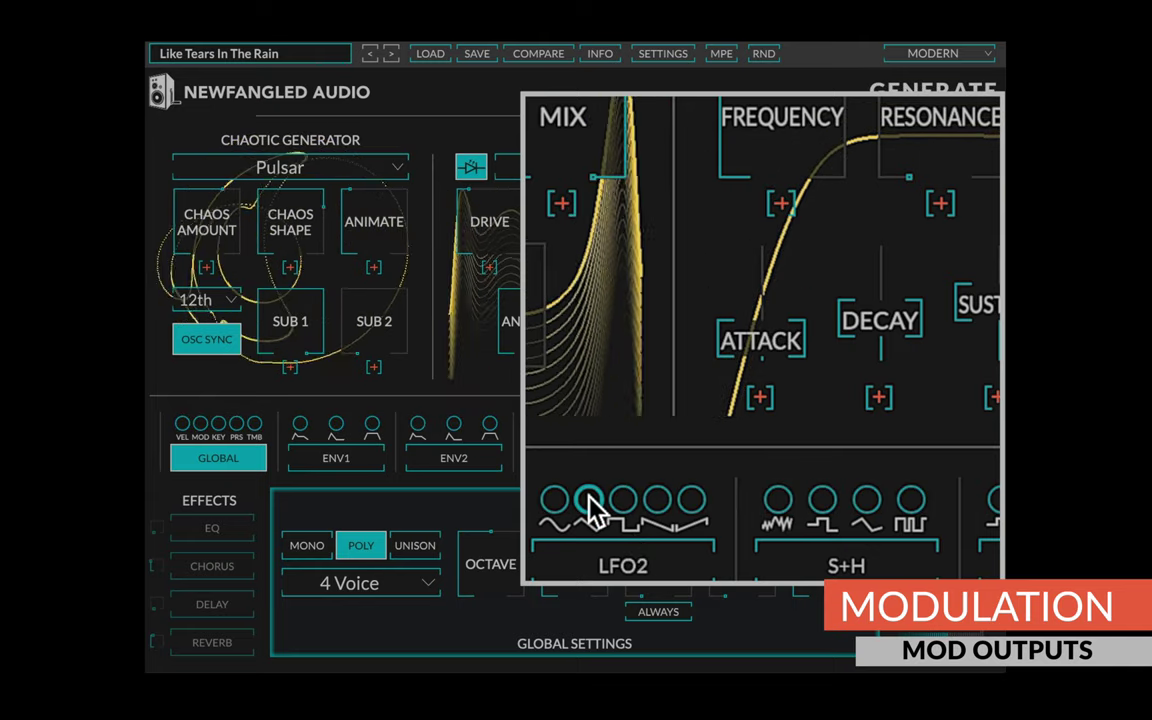
drag(590, 510, 800, 207)
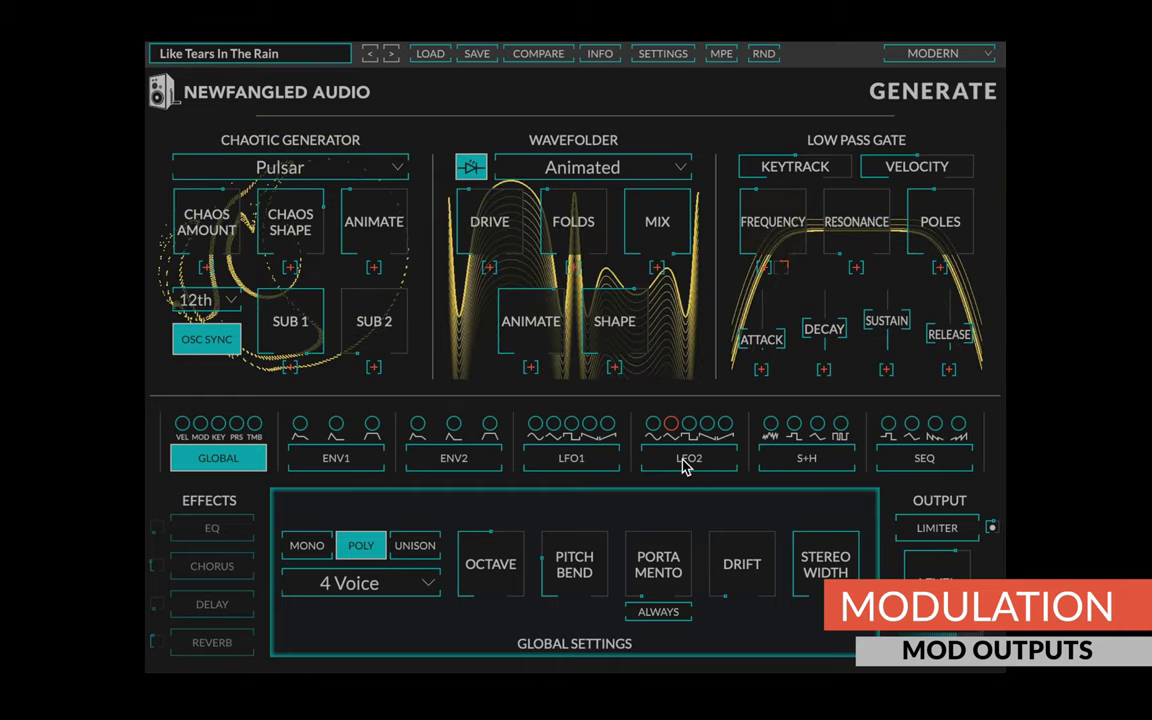
mouse_move(673, 430)
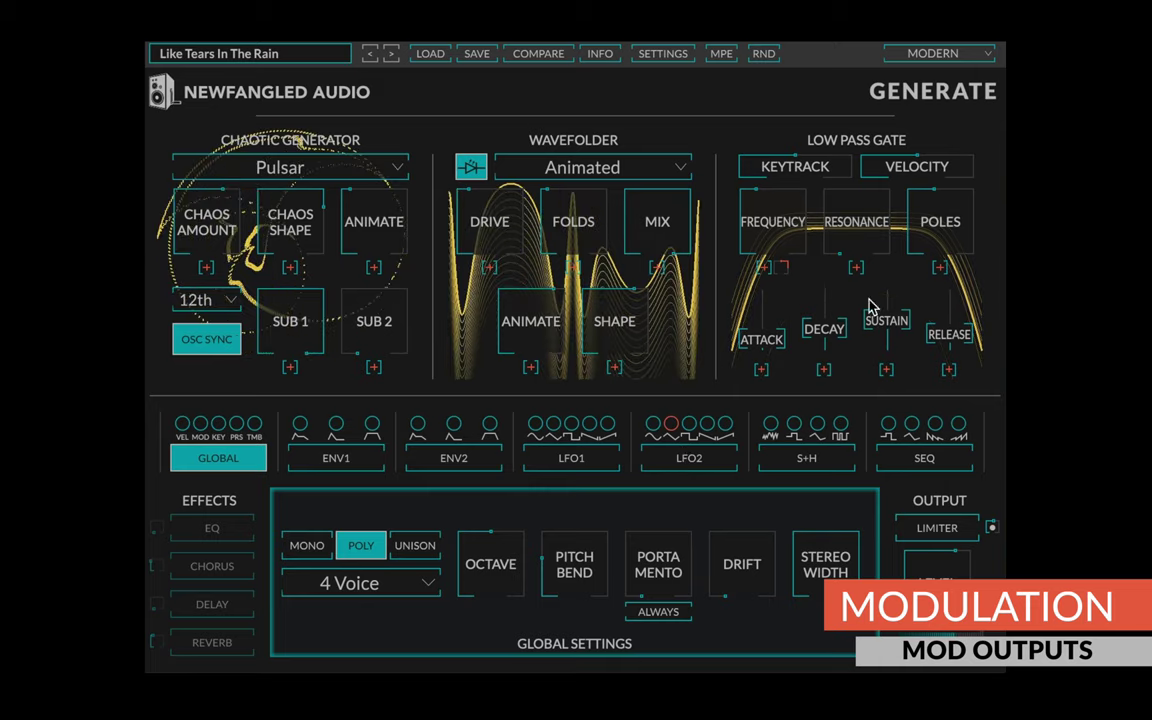
click(666, 56)
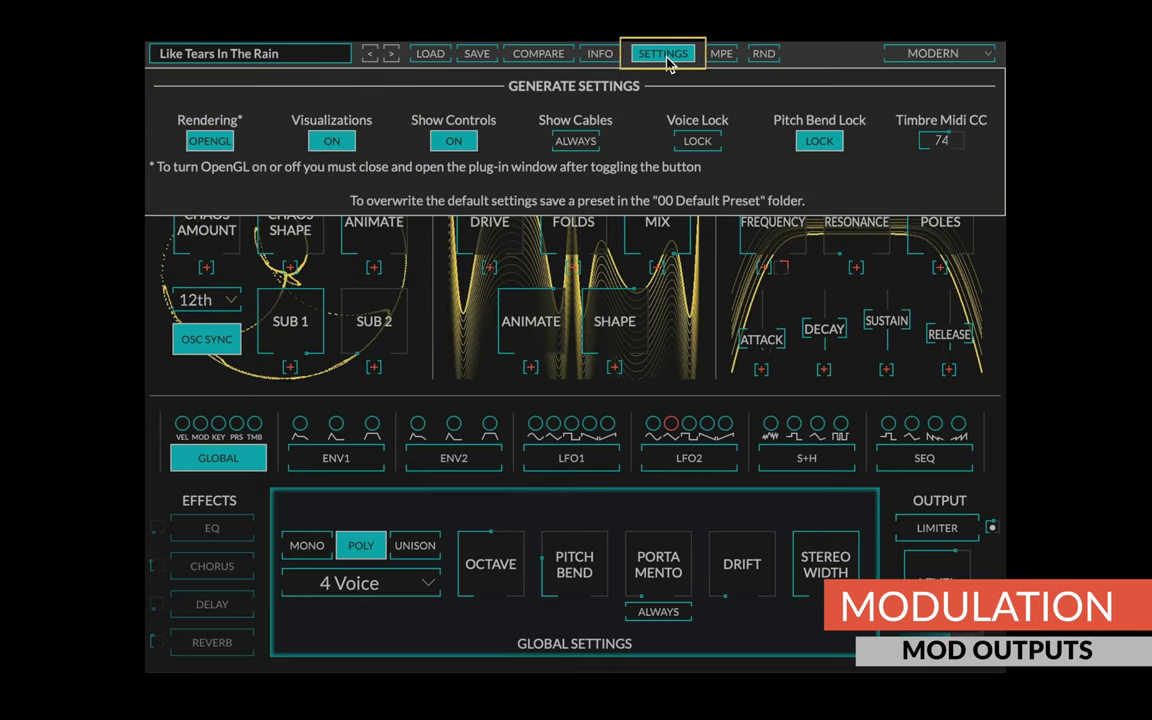
mouse_move(577, 145)
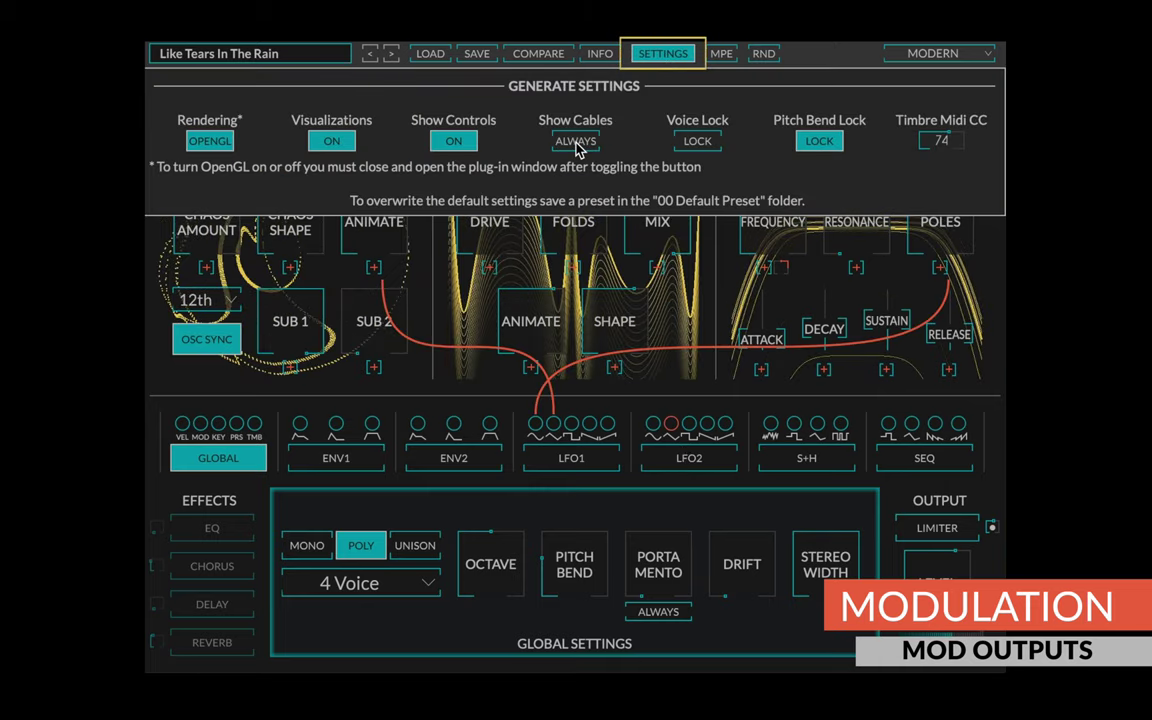
click(660, 55)
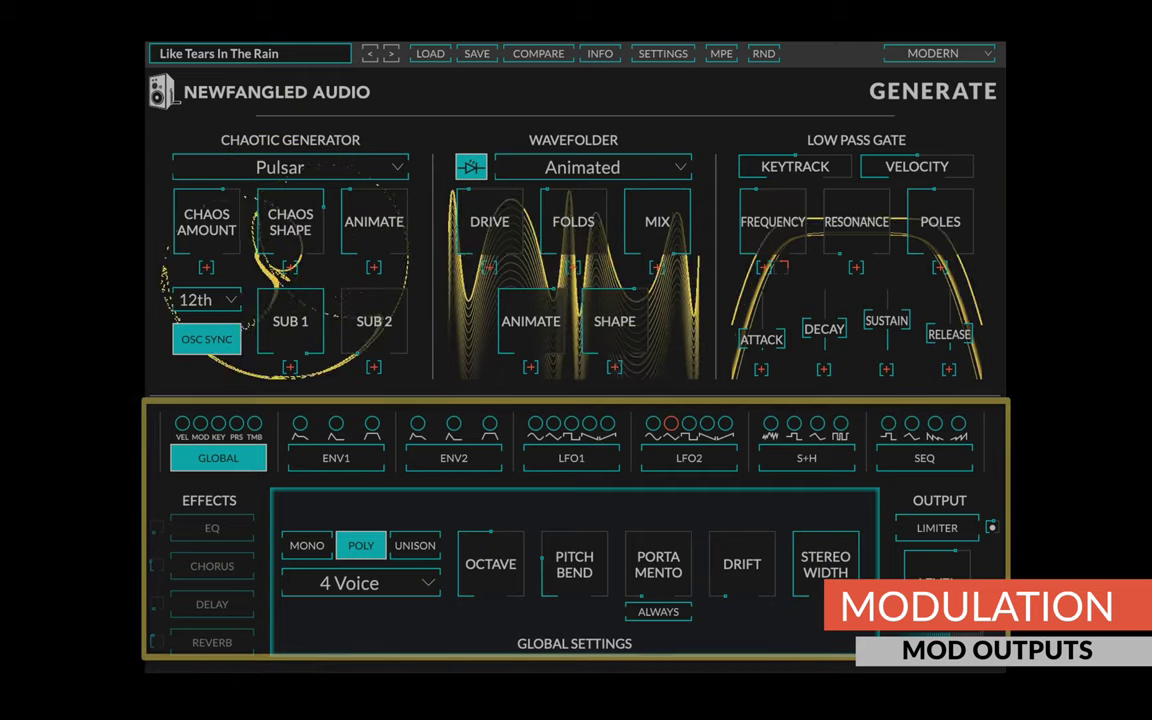
- Browse the two envelope, LFO 1, LFO 2, S+H and SEQ tabs, then return to GLOBAL
click(336, 457)
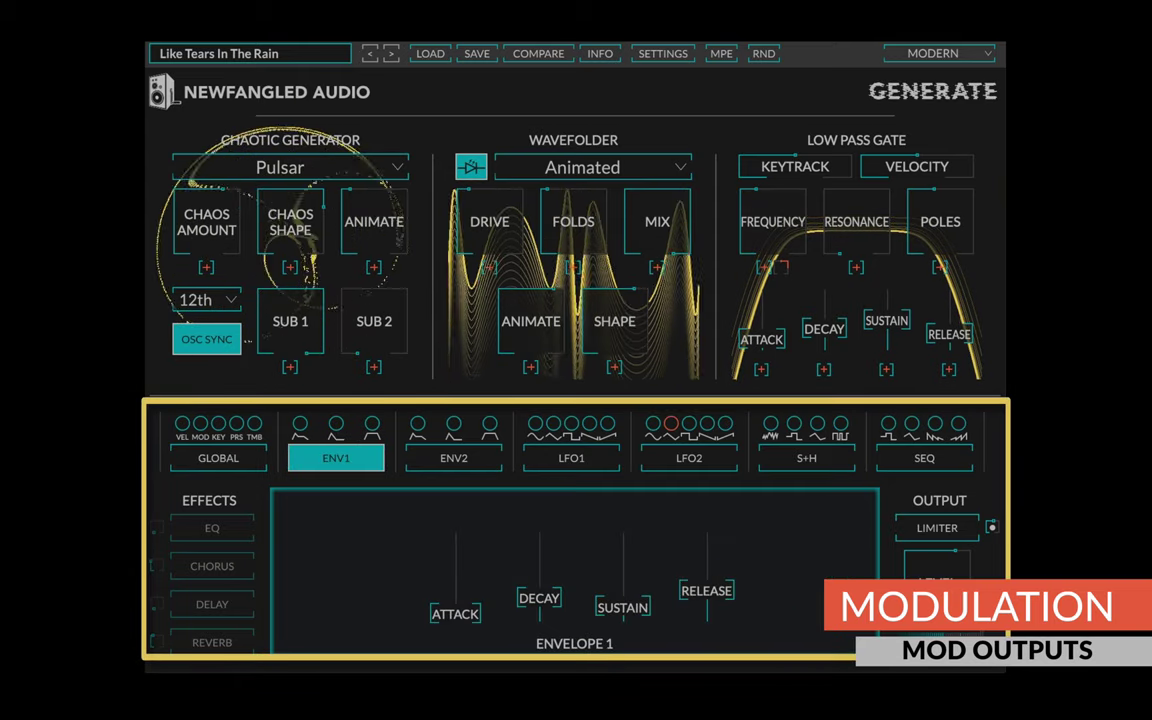
click(453, 457)
click(571, 457)
click(689, 457)
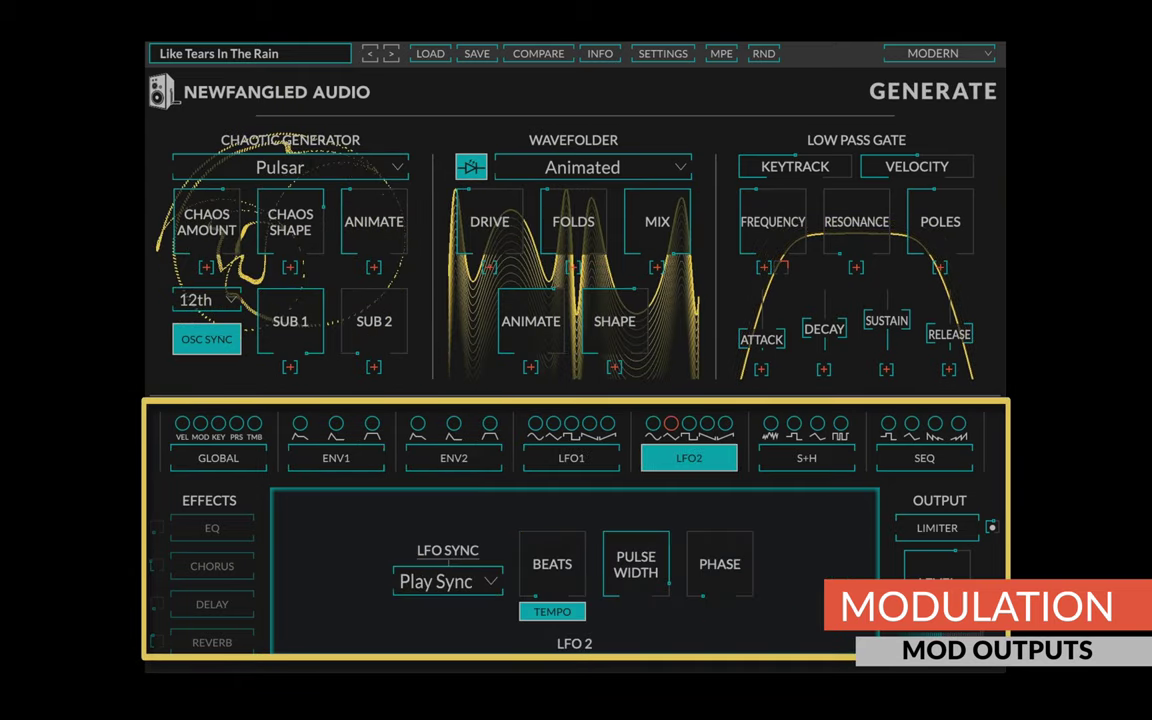
click(806, 457)
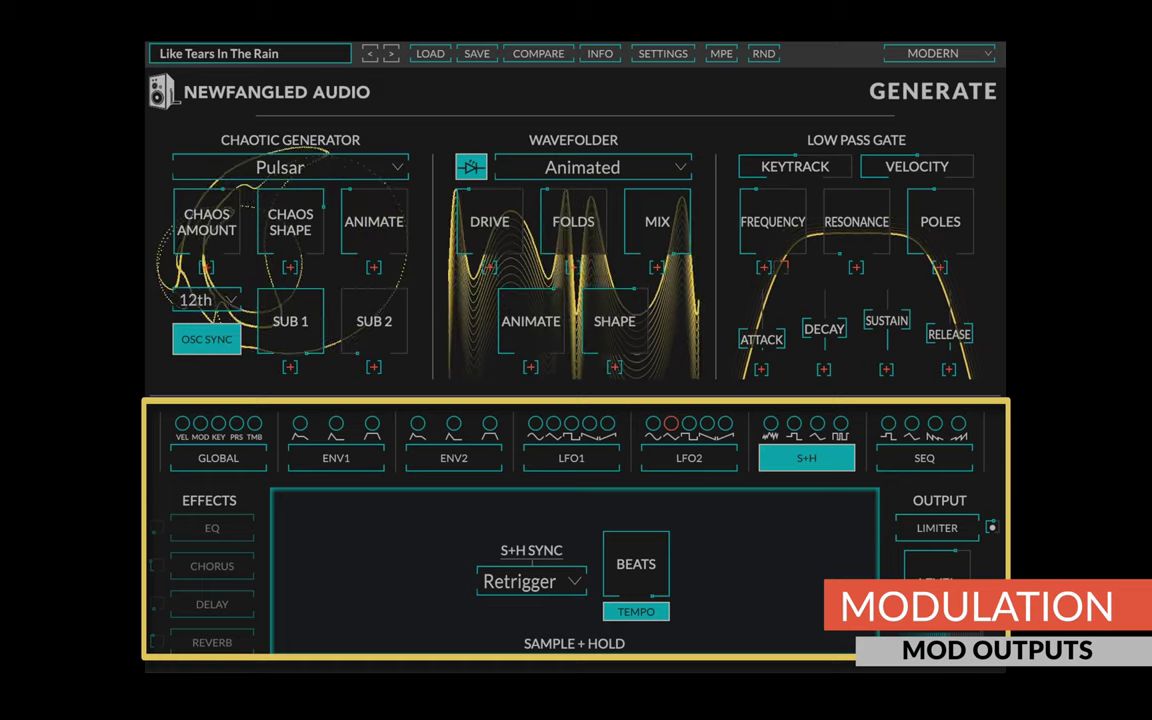
click(924, 457)
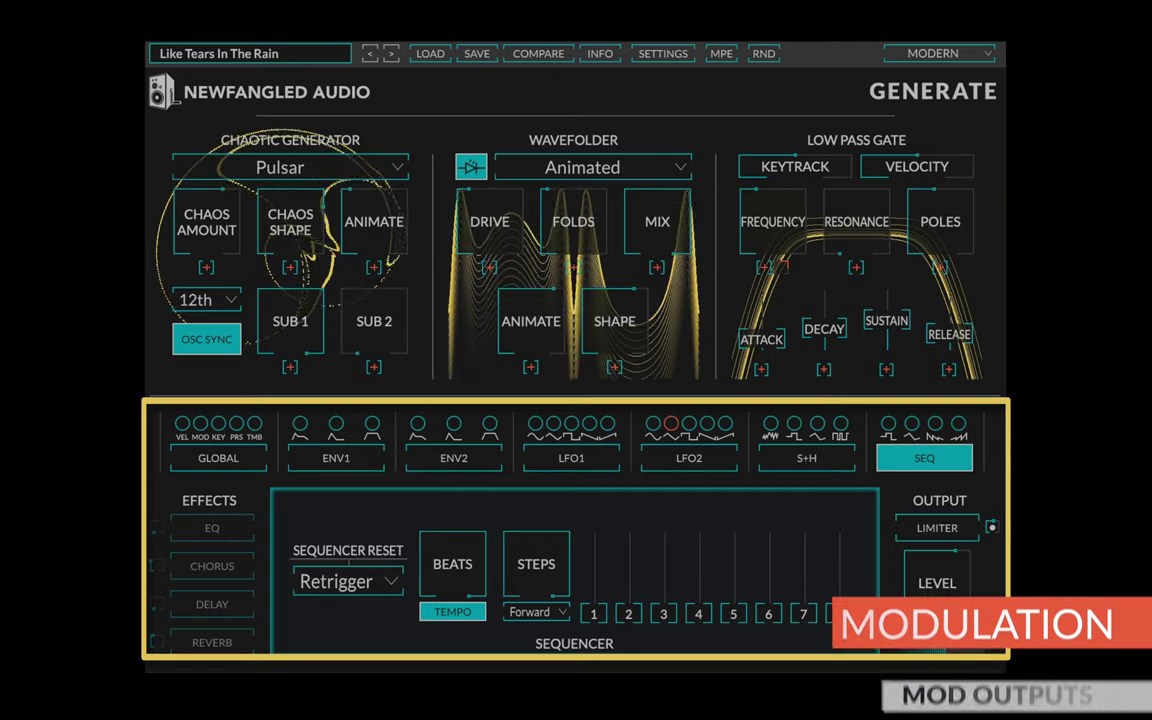
click(218, 457)
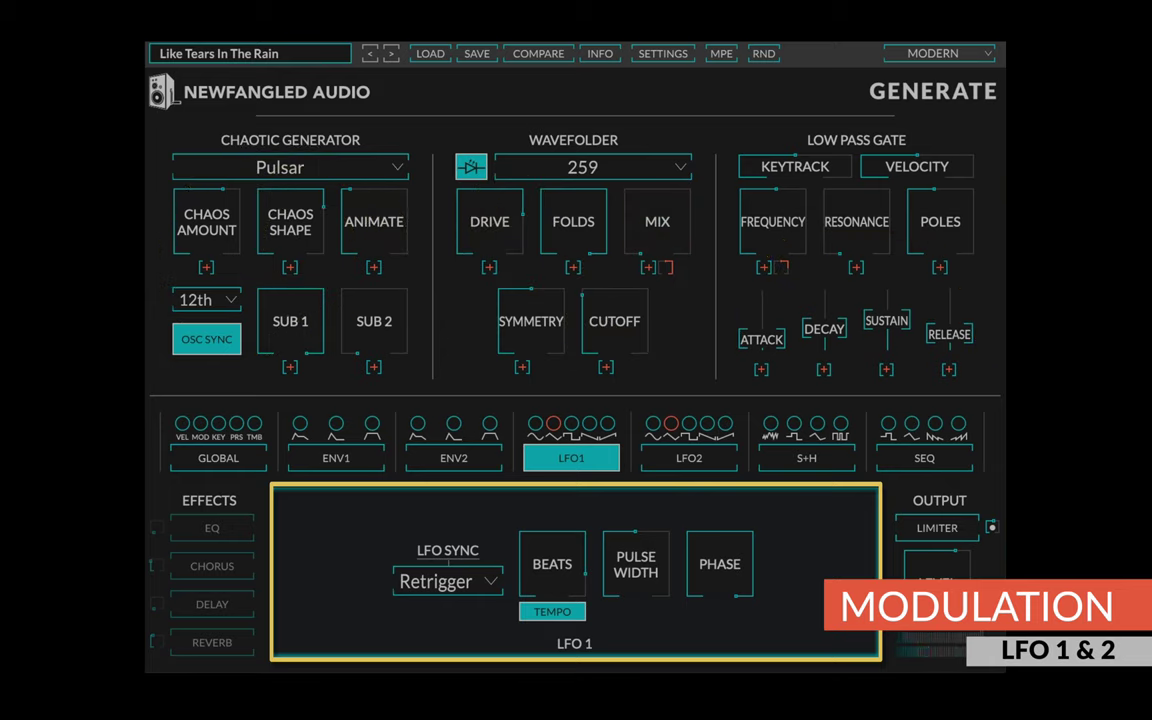
- Show the sample and hold (S+H) controls
click(806, 457)
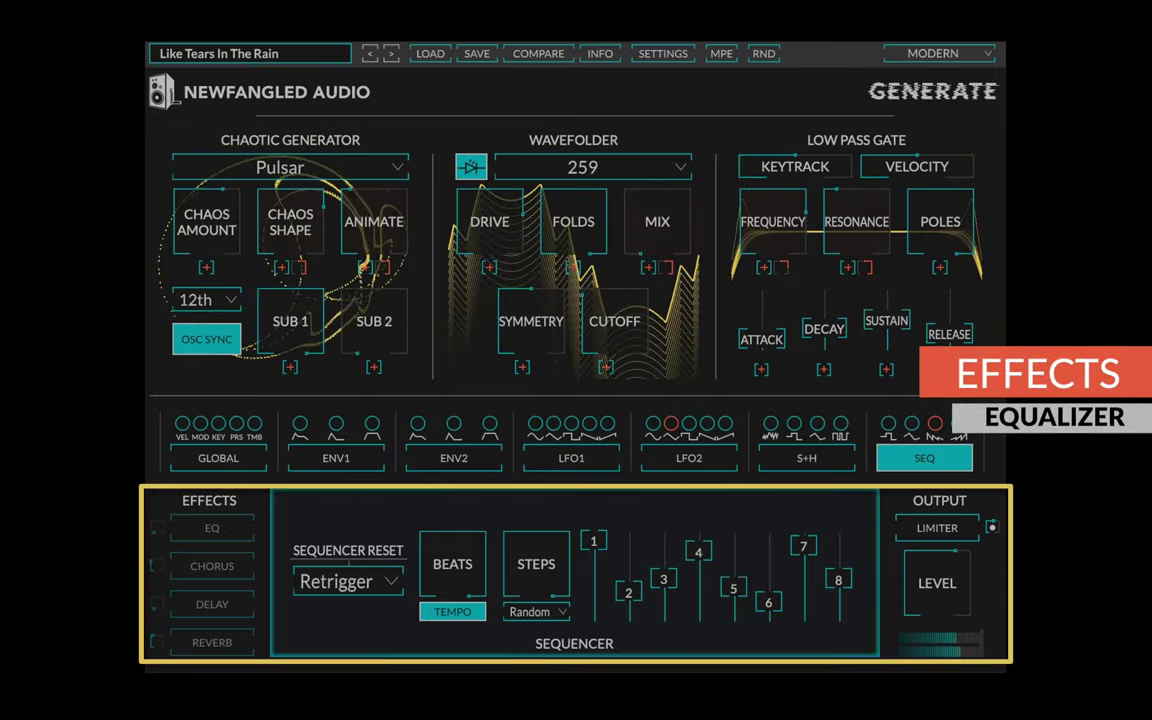
- Preview the EQ, chorus, delay, reverb and limiter panels, ending back on the EQ curve
click(212, 528)
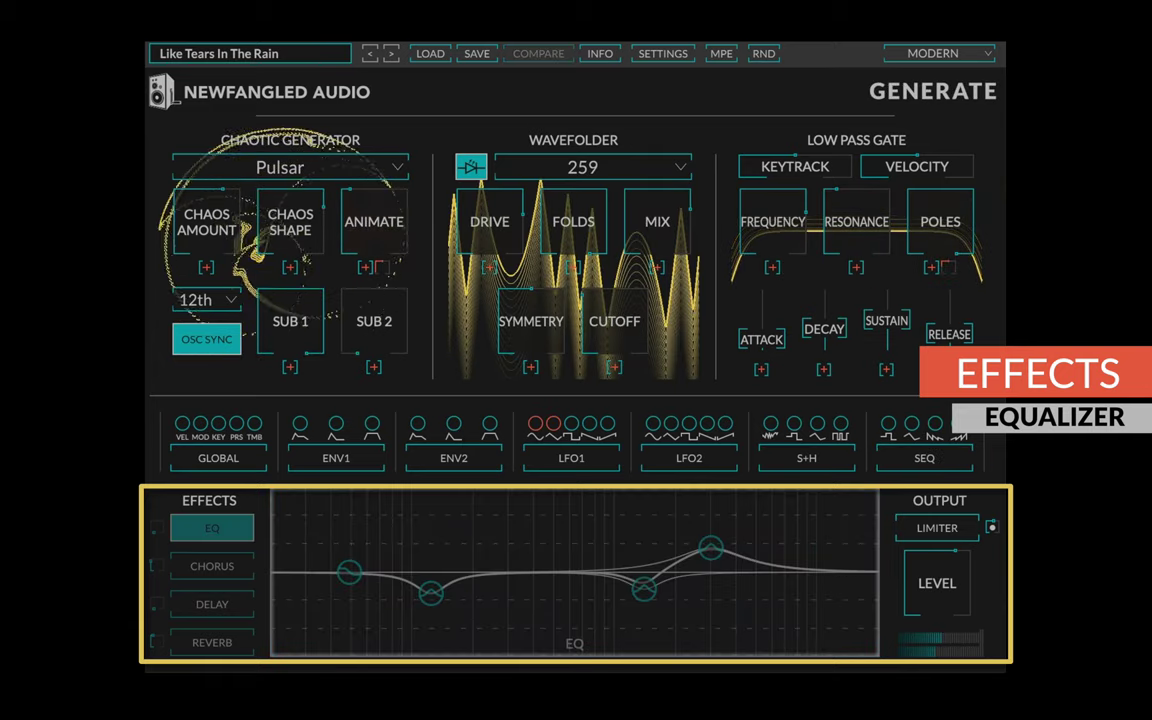
click(212, 566)
click(212, 604)
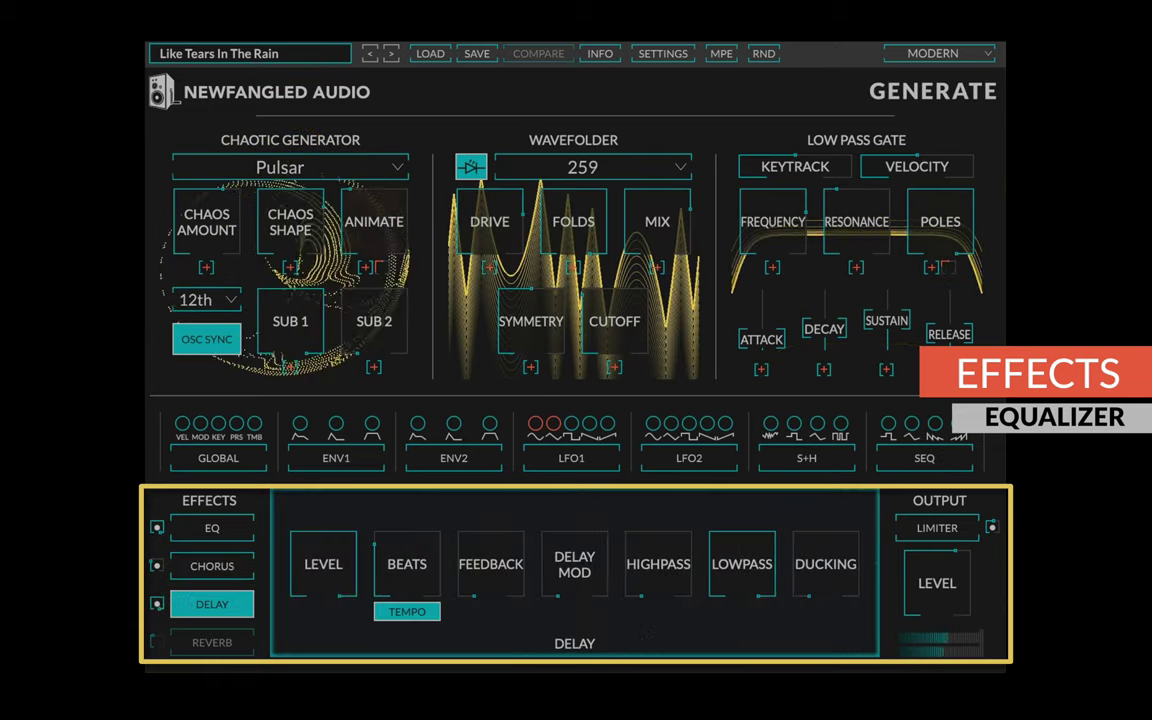
click(212, 642)
click(937, 528)
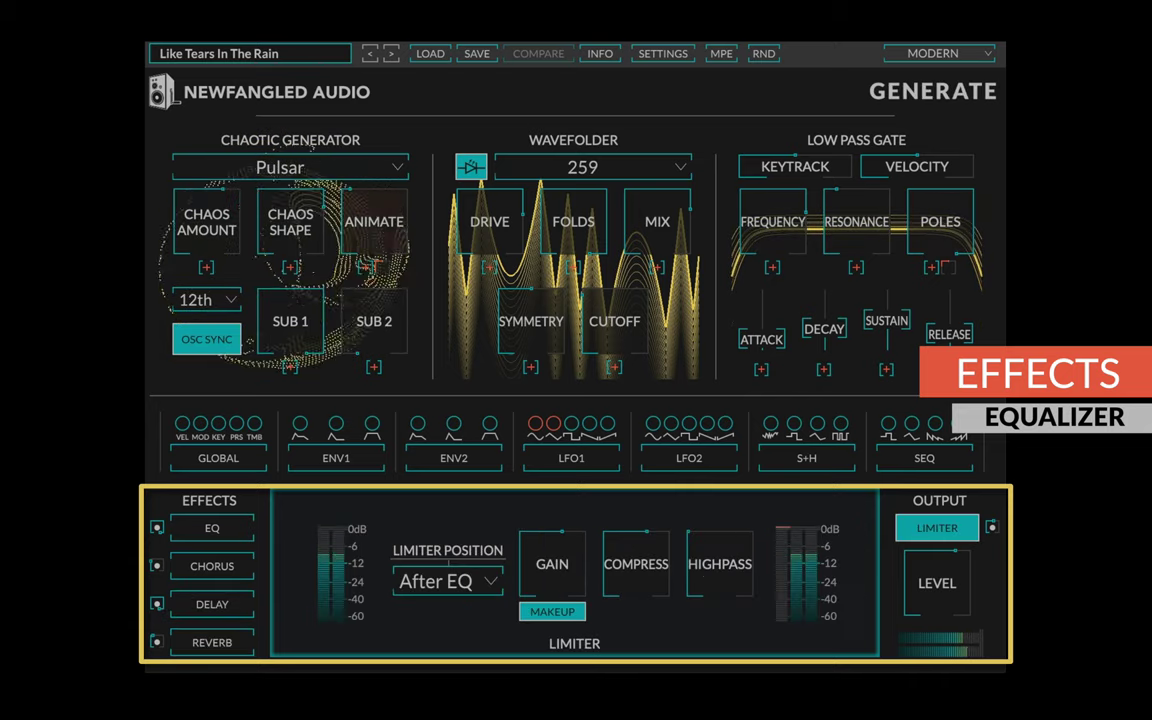
click(212, 528)
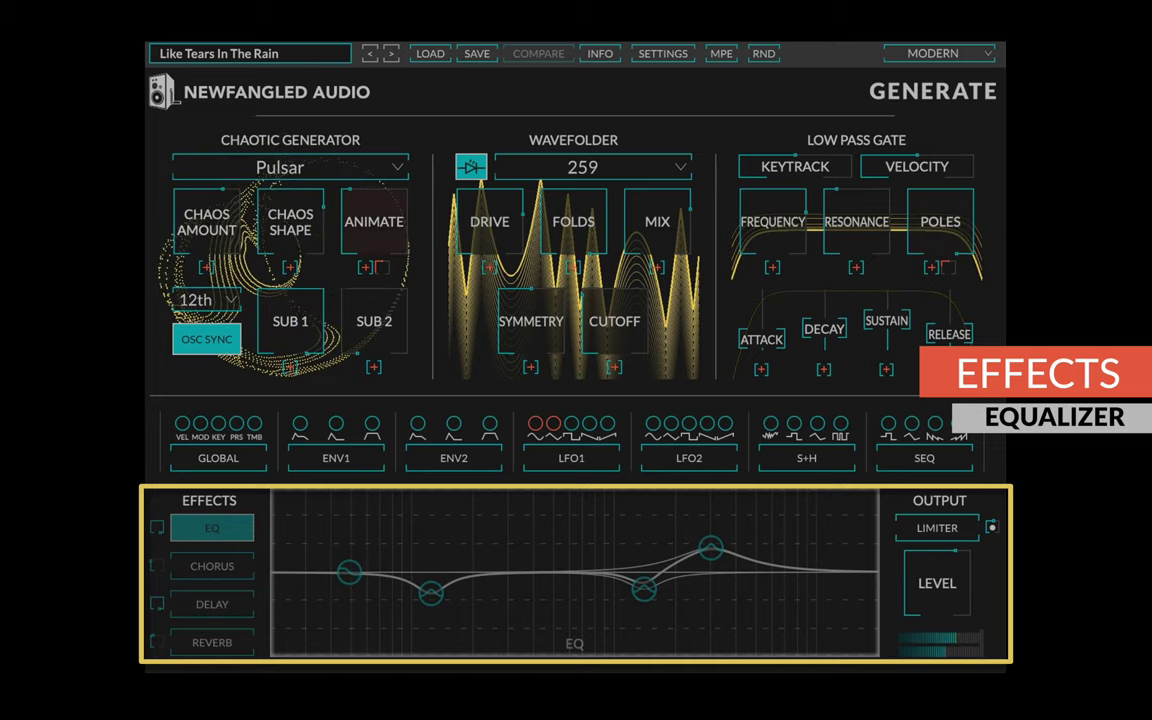
- Switch the EQ on, bypass it to compare, then re-enable it
click(156, 528)
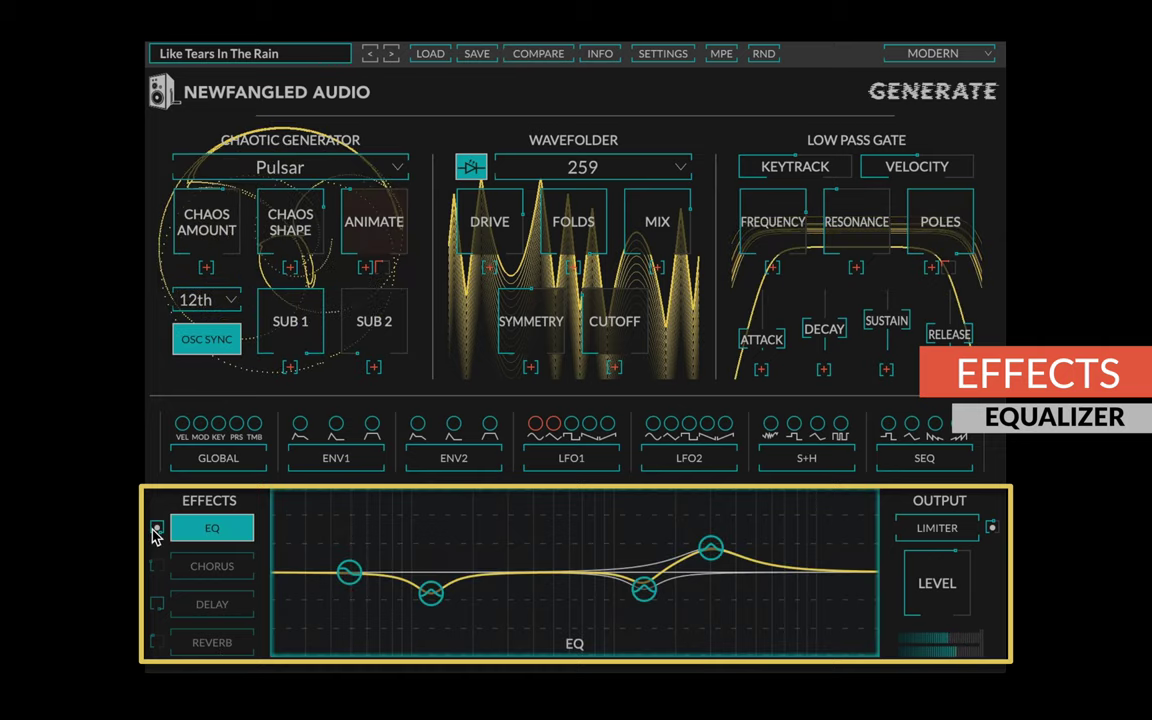
click(156, 530)
click(156, 530)
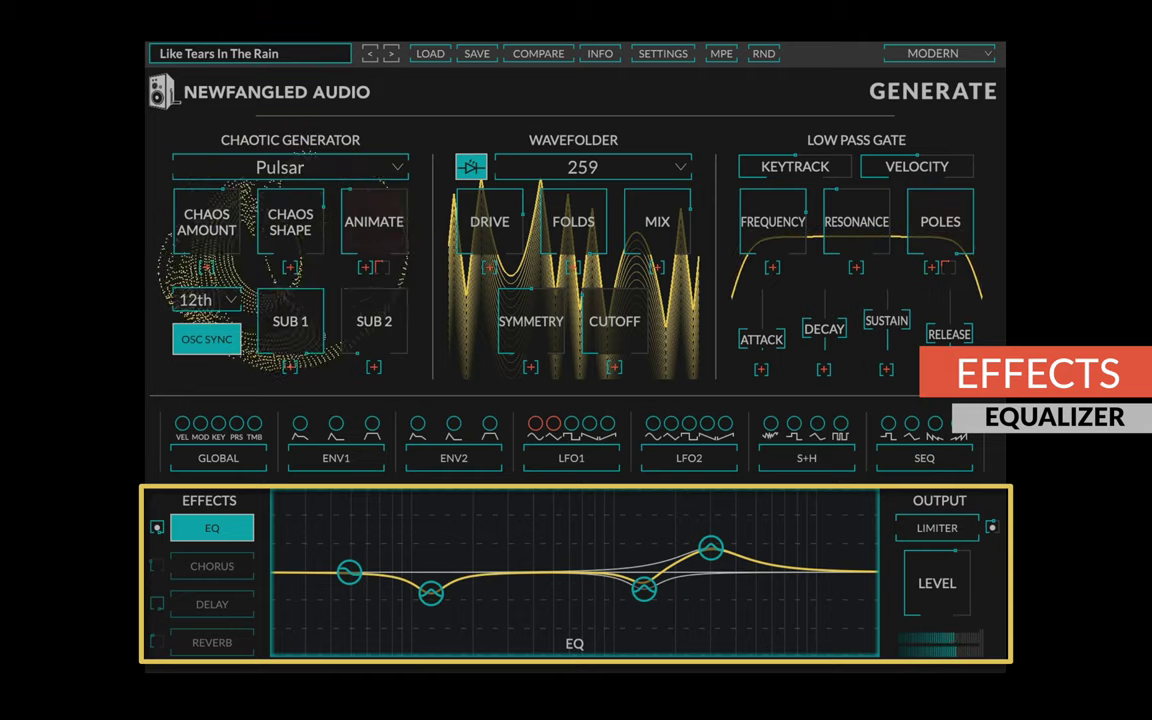
- Switch the effects section to the chorus controls
click(212, 566)
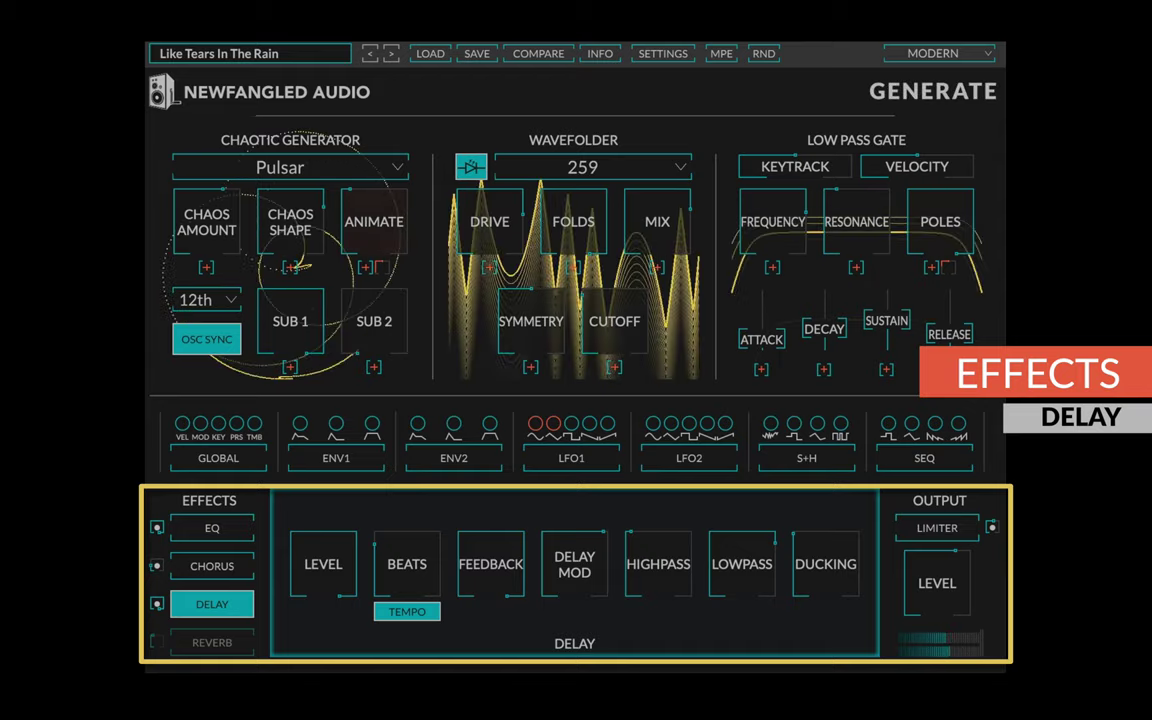
- Show the reverb controls, then the output limiter's settings
click(212, 642)
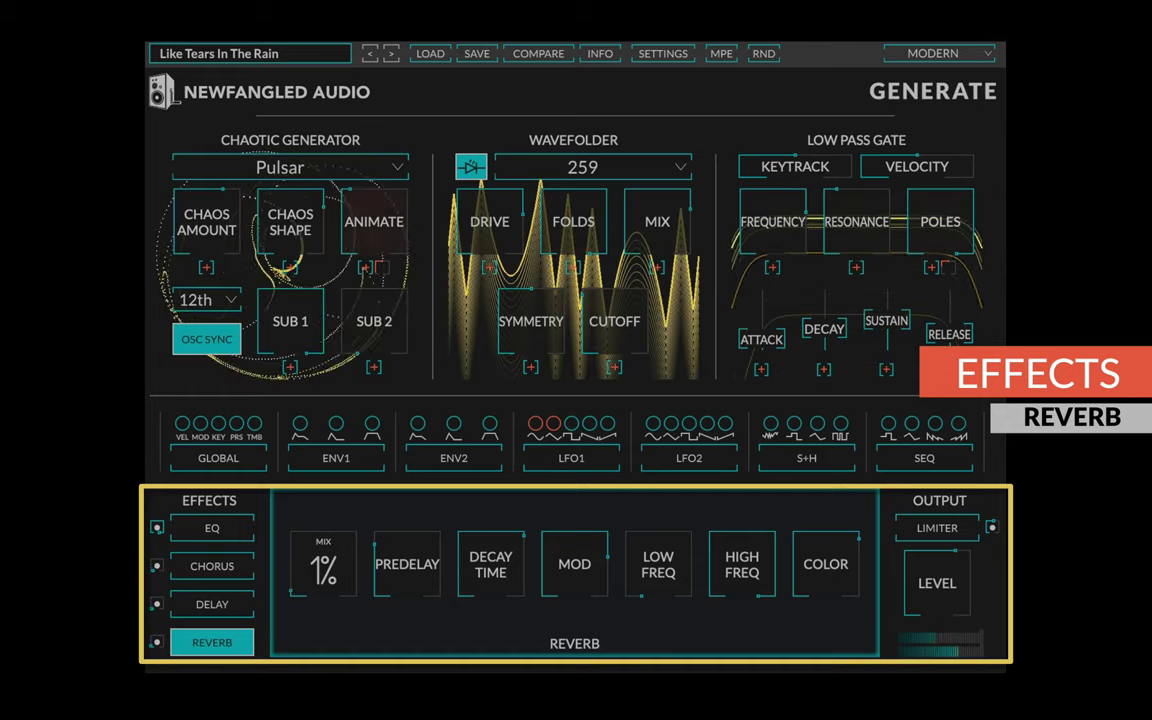
click(937, 527)
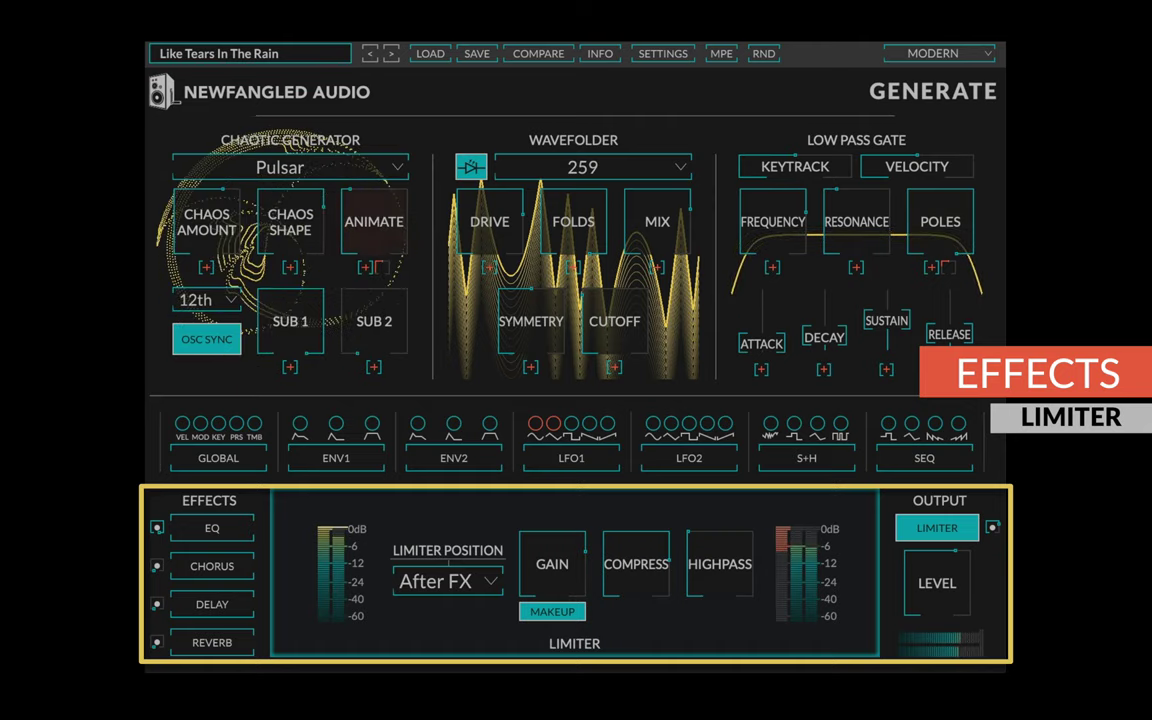
- Set the limiter position to After EQ and lower the output level to -4 dB
click(447, 581)
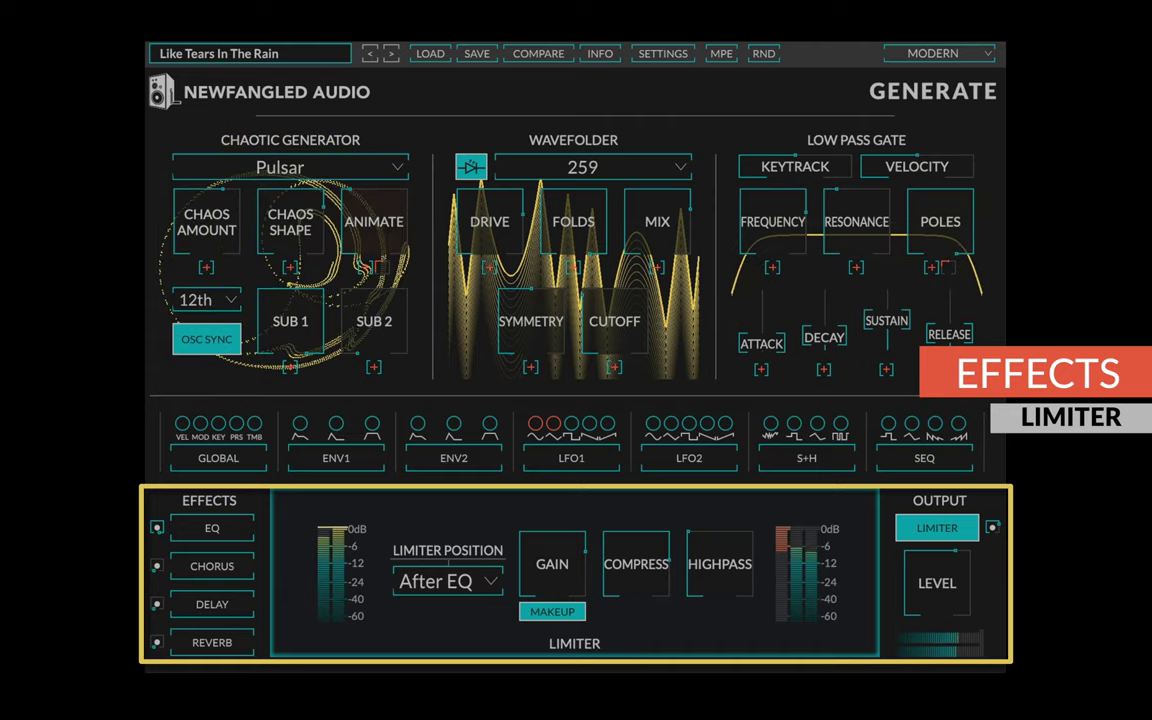
drag(937, 583, 937, 586)
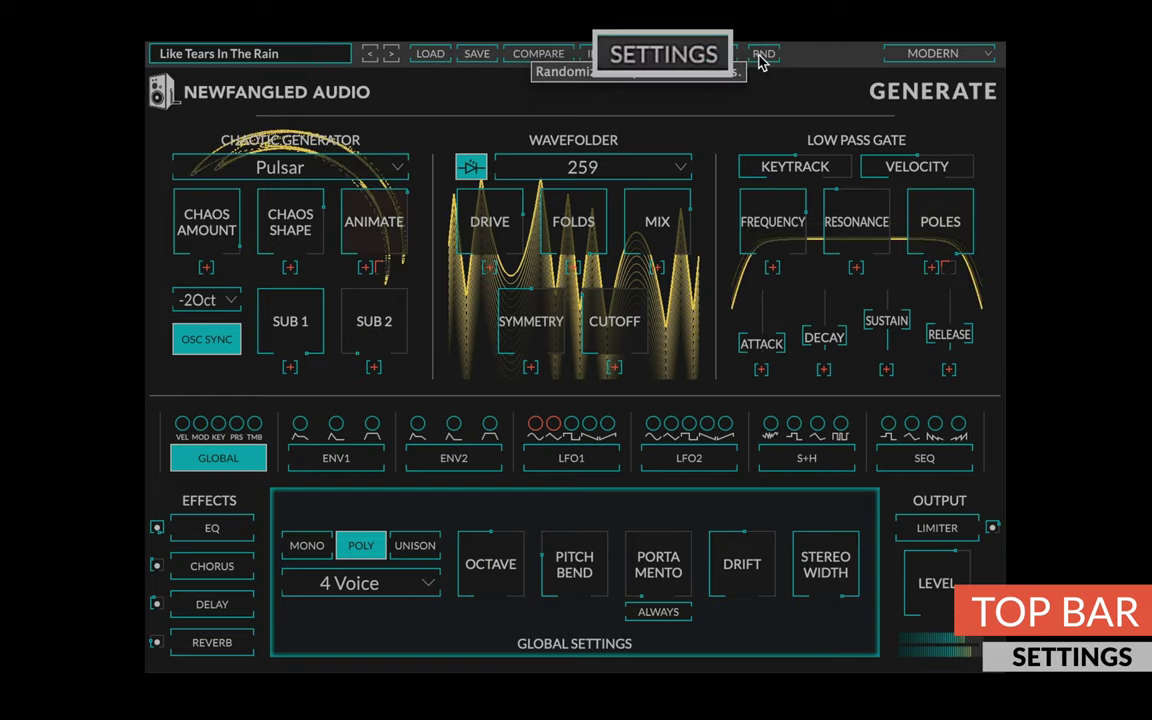
- In the plugin settings, toggle Visualizations and Show Controls off and back on
click(673, 55)
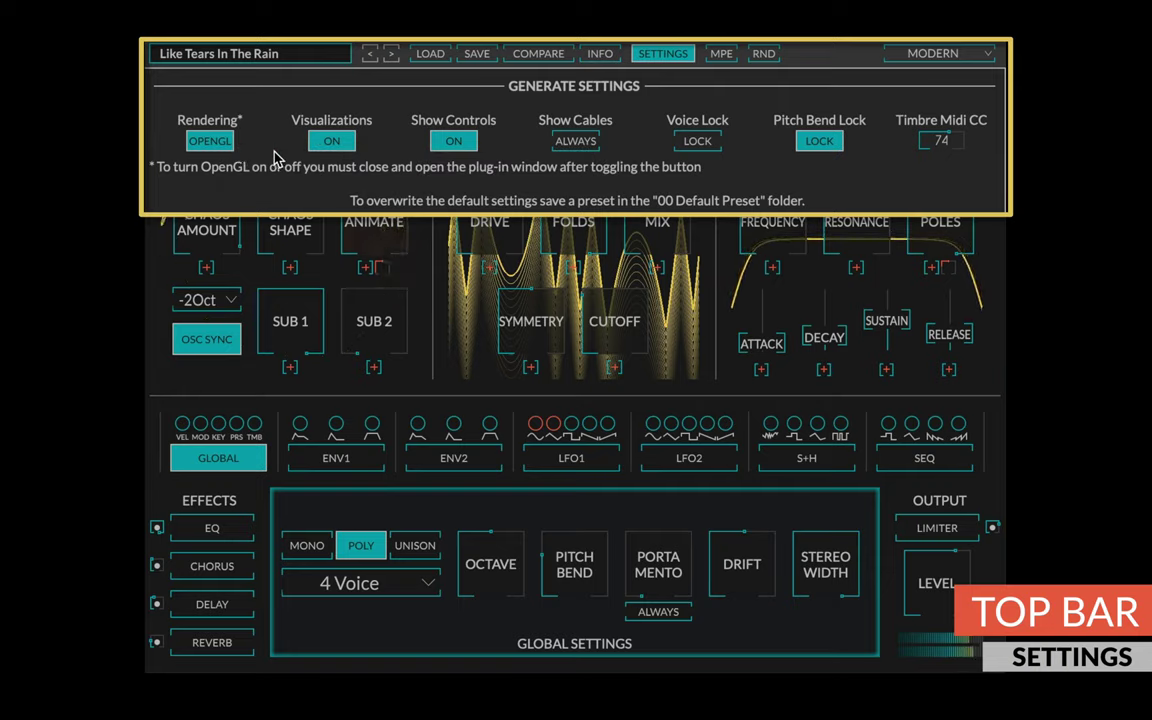
click(313, 146)
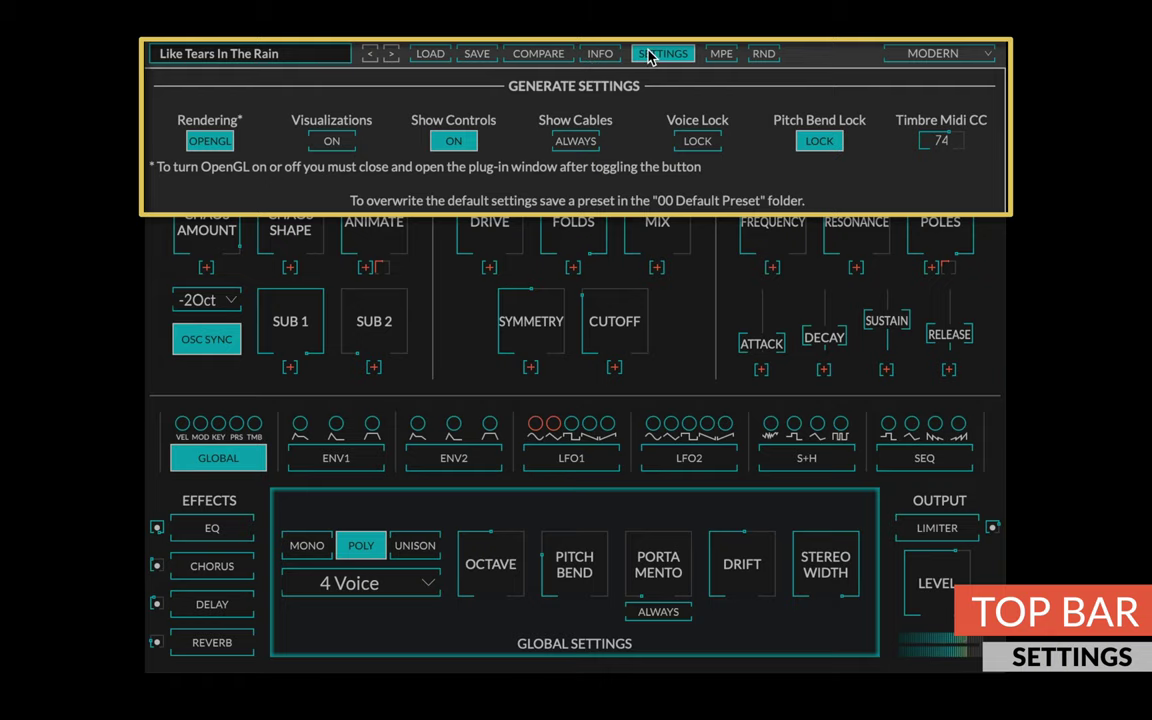
click(648, 55)
click(648, 55)
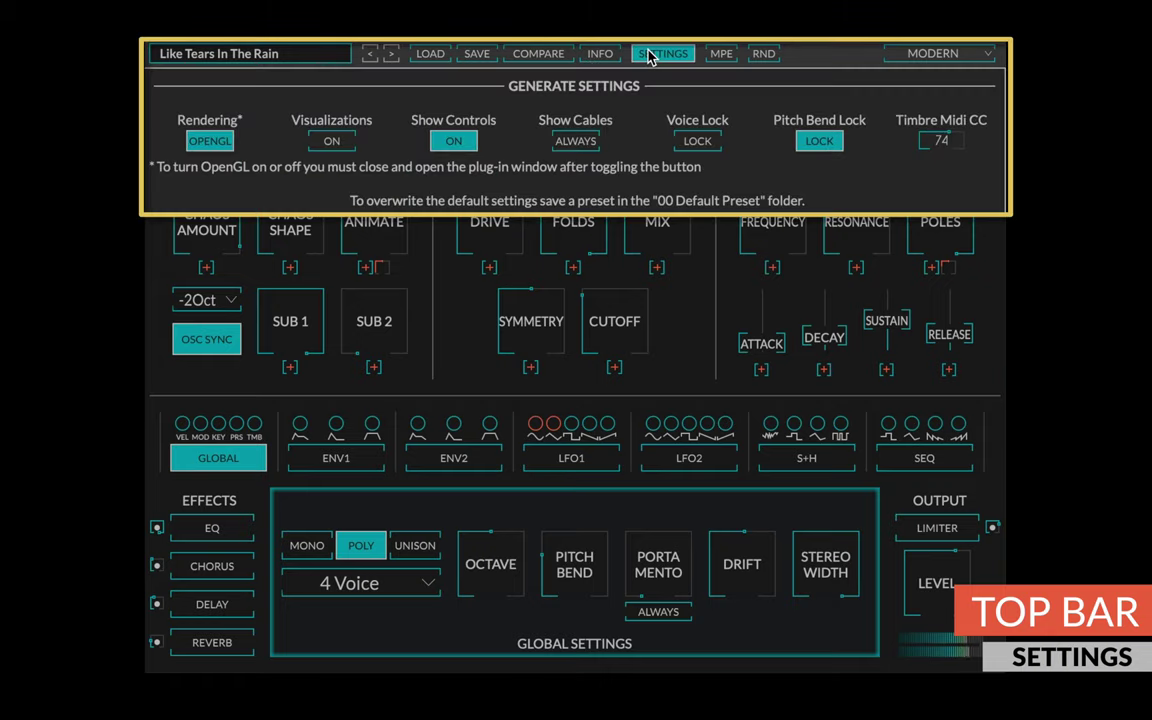
click(325, 144)
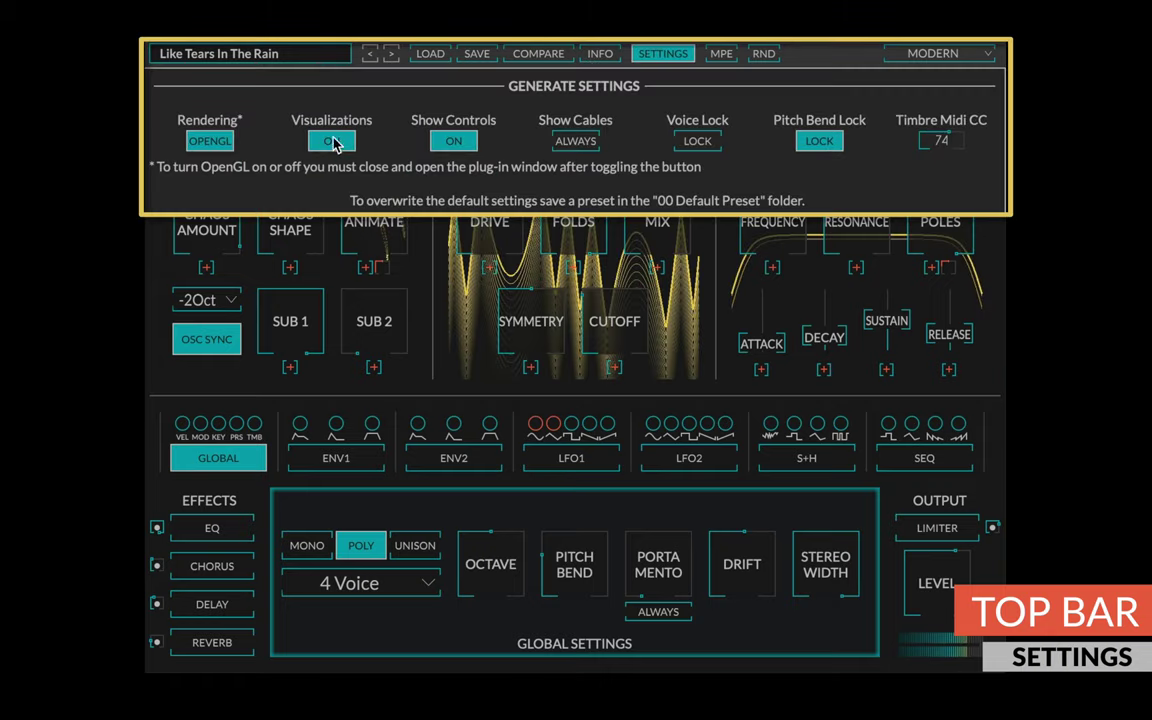
click(448, 145)
click(648, 55)
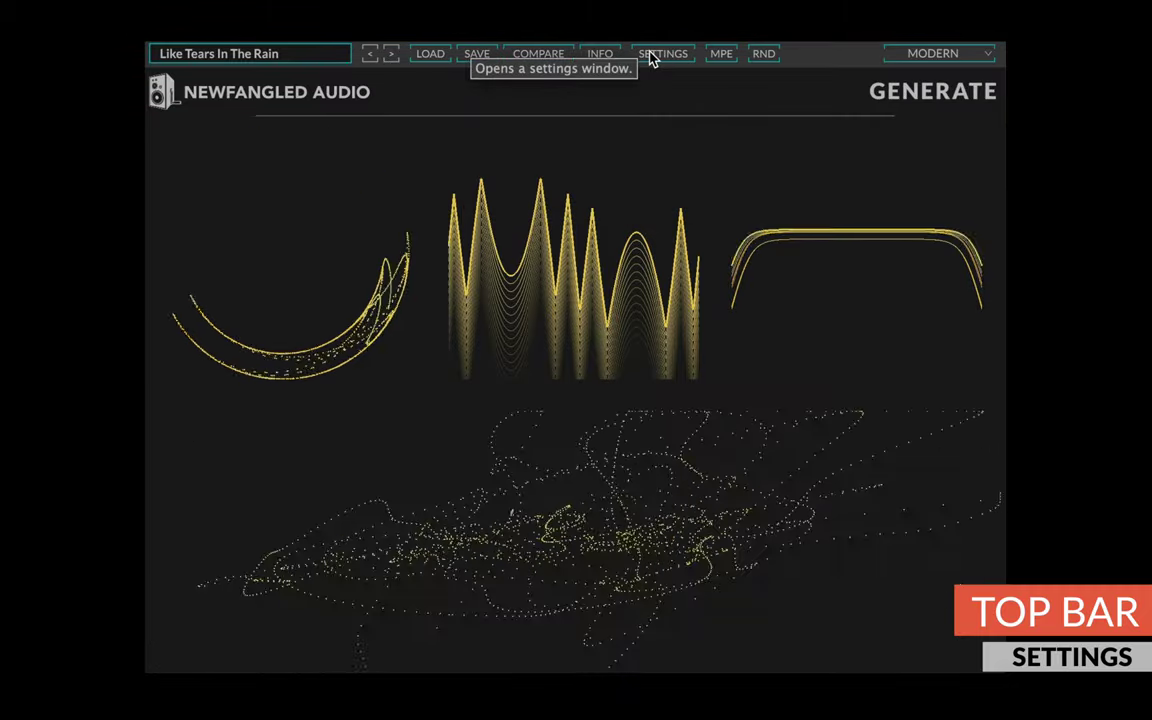
click(649, 54)
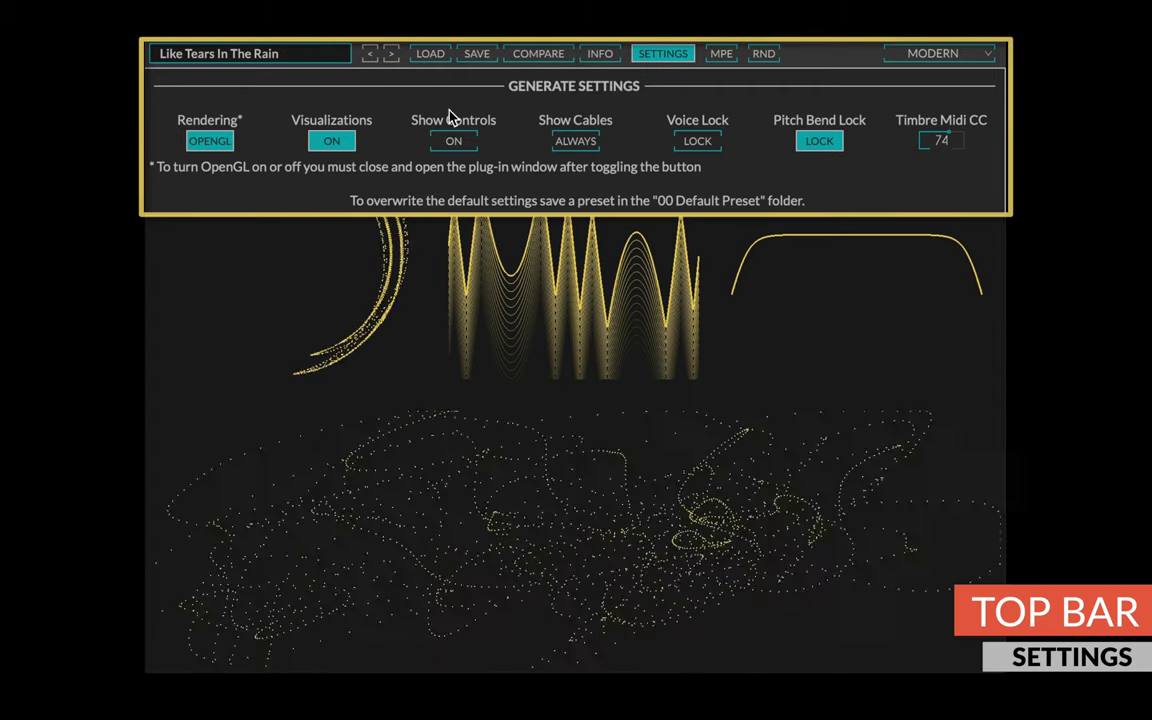
click(452, 143)
- Always show modulation cables, try the voice and pitch bend locks, and set Timbre MIDI CC to 81
click(575, 142)
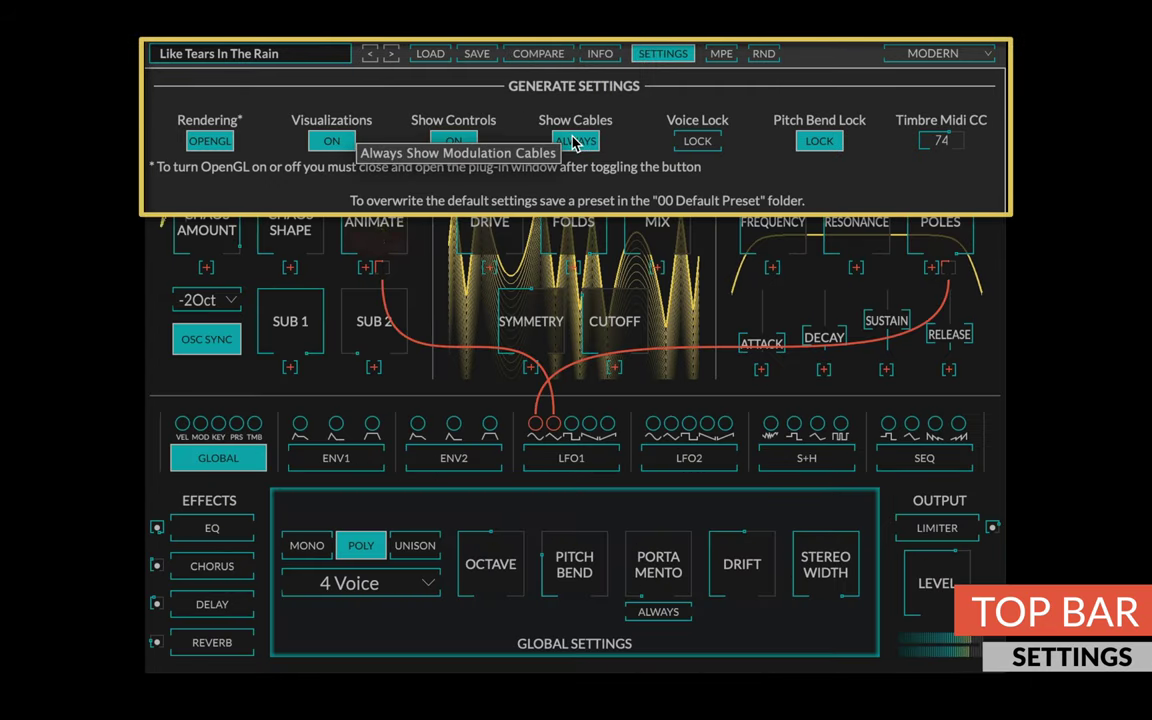
click(660, 56)
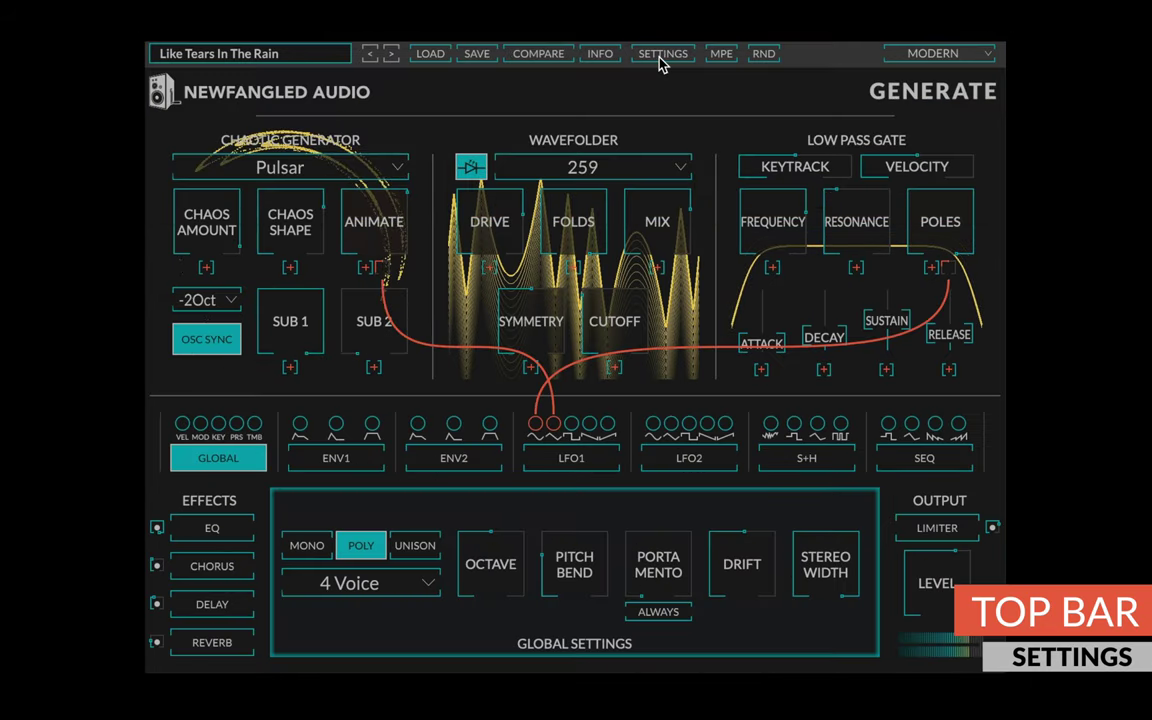
click(660, 56)
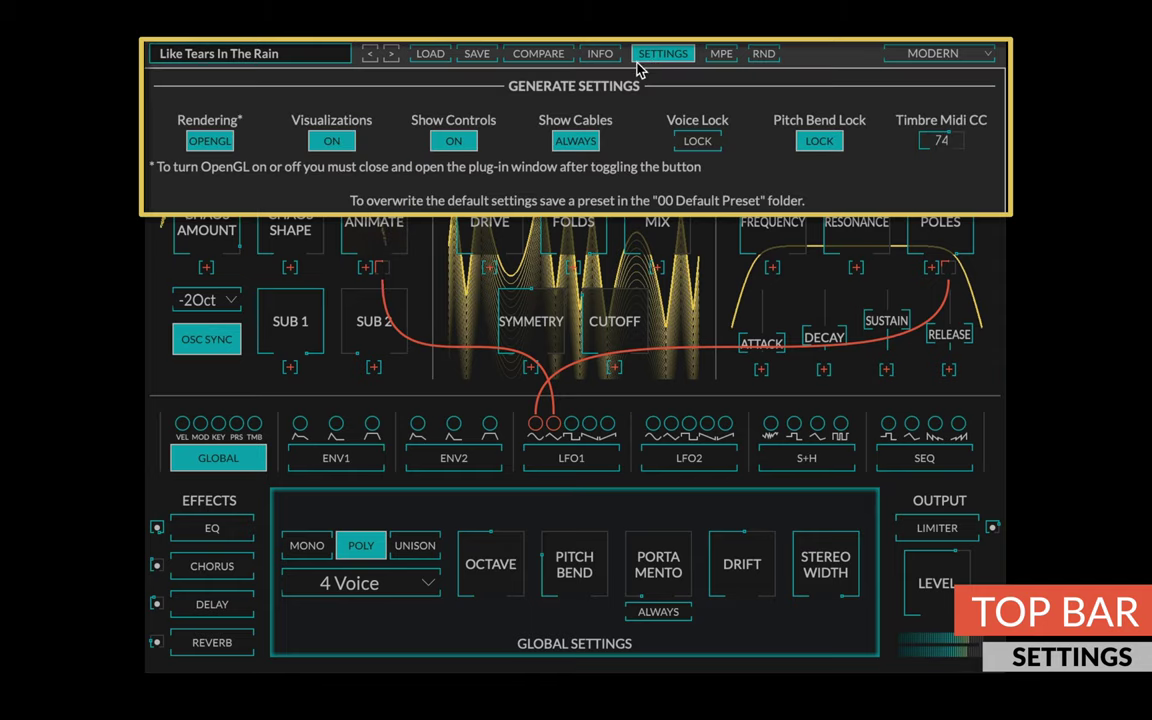
click(700, 143)
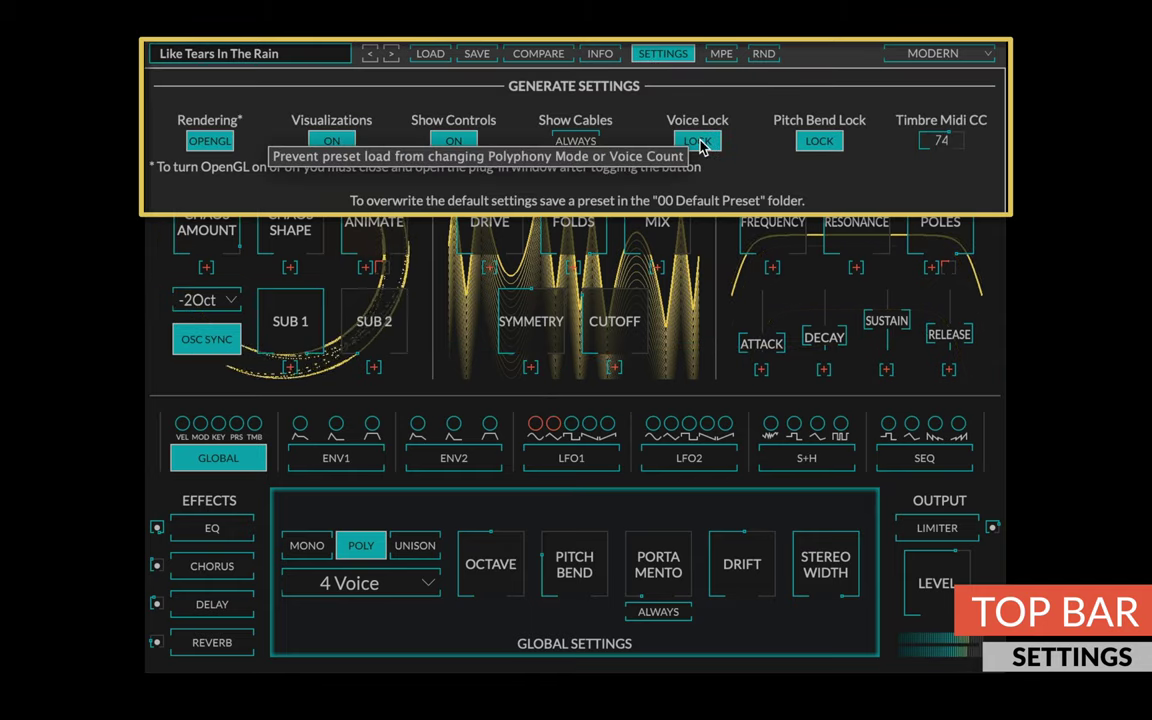
click(700, 143)
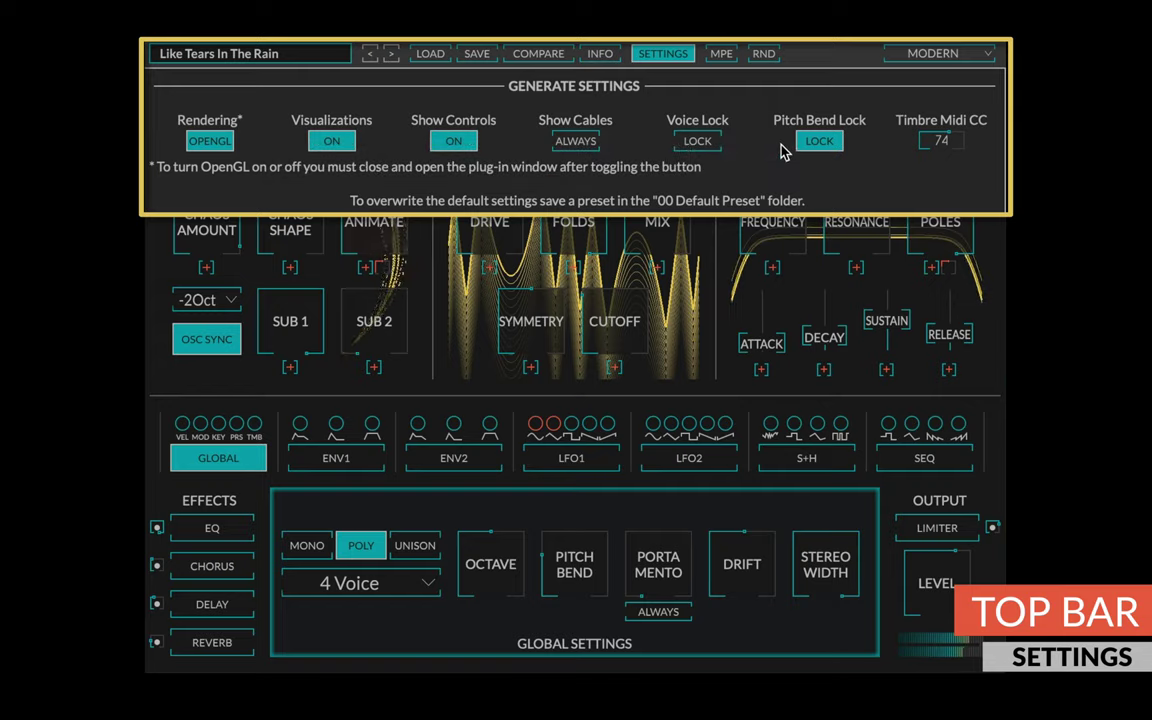
click(815, 143)
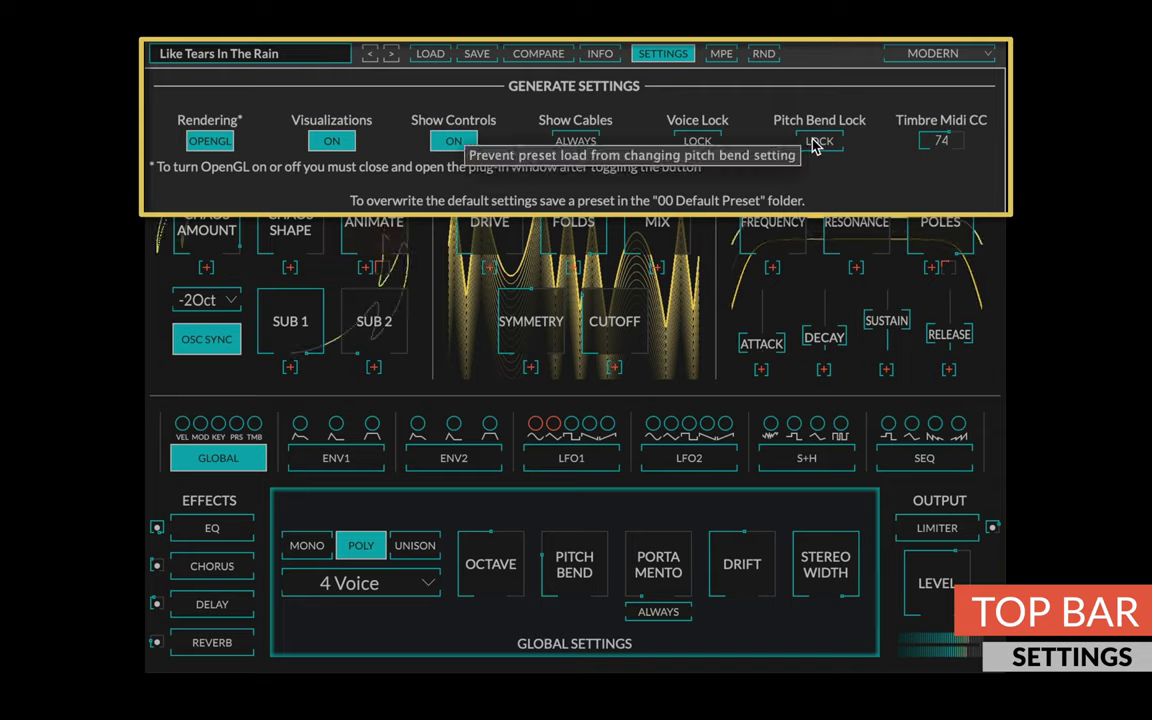
click(817, 143)
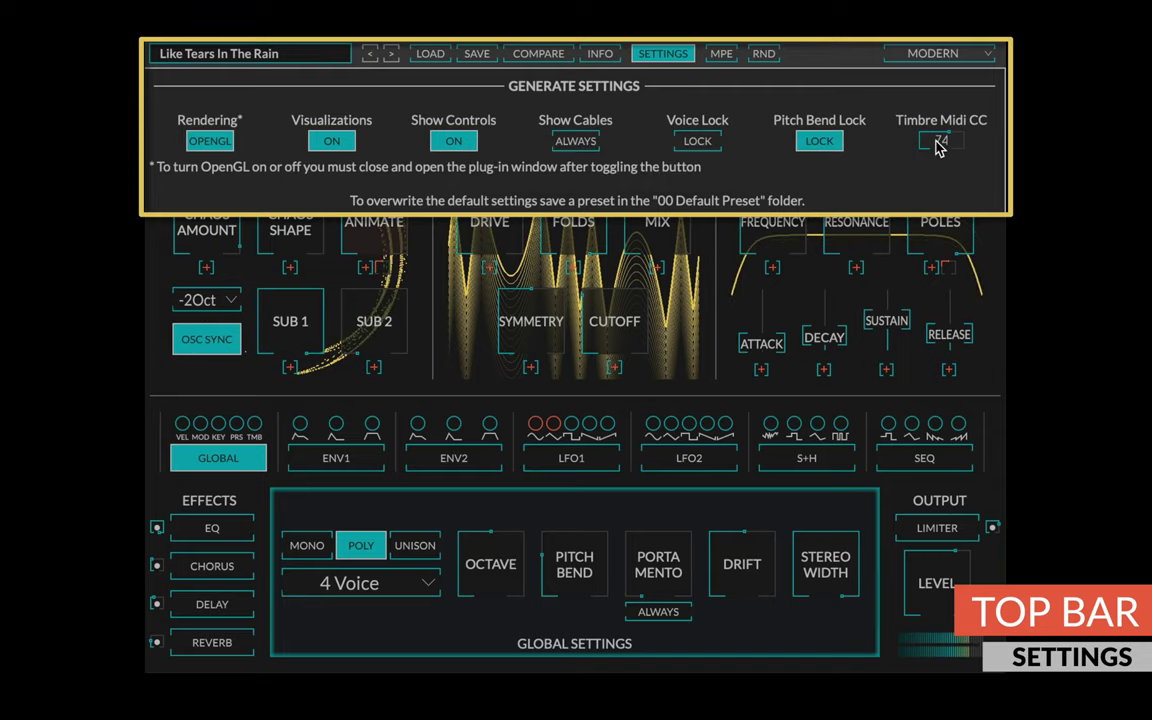
mouse_move(939, 146)
mouse_down()
mouse_move(930, 190)
mouse_move(940, 158)
mouse_up()
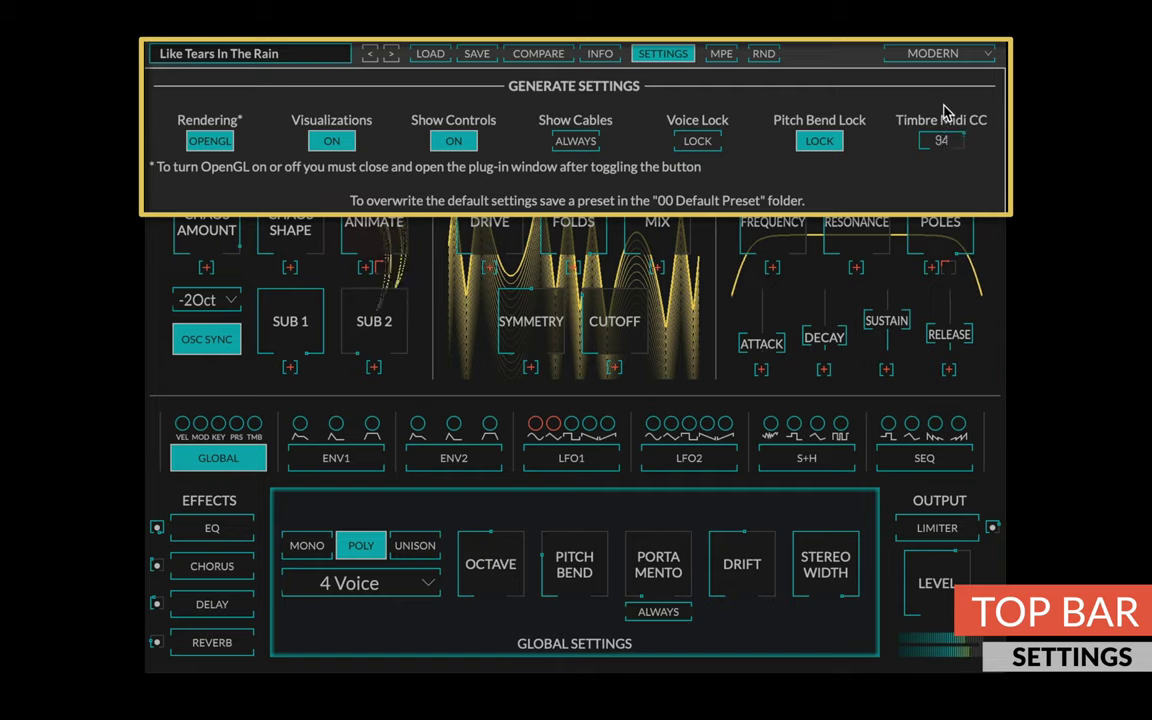
drag(947, 101, 940, 126)
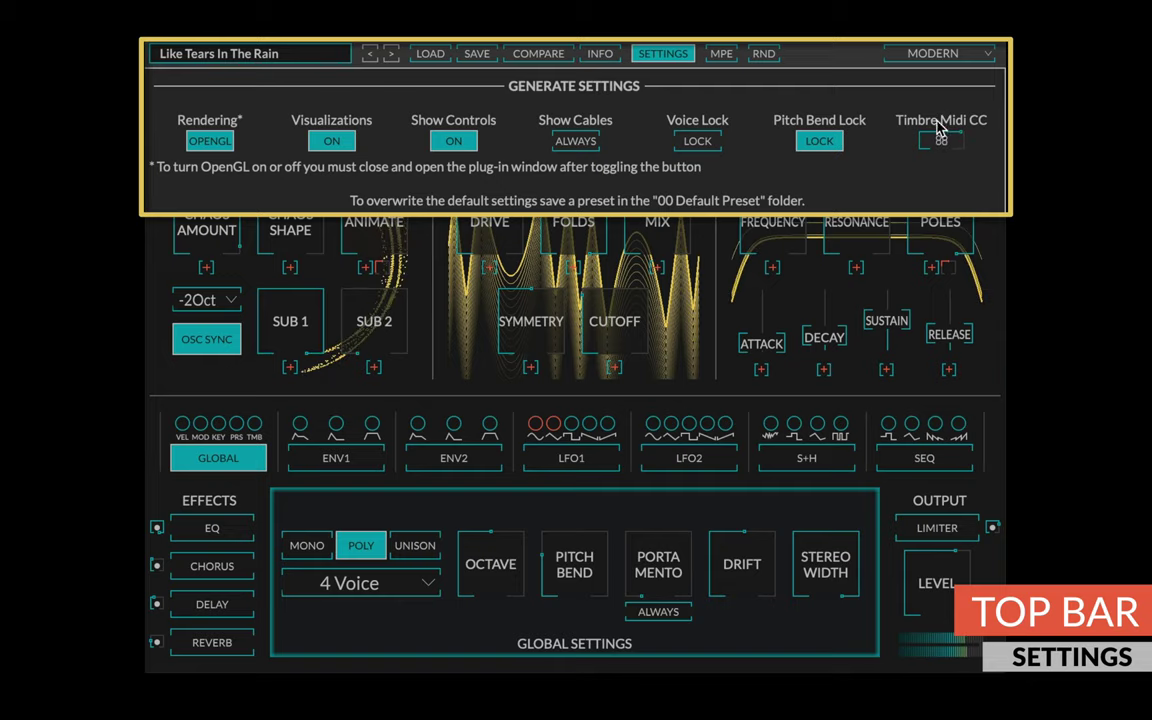
click(676, 54)
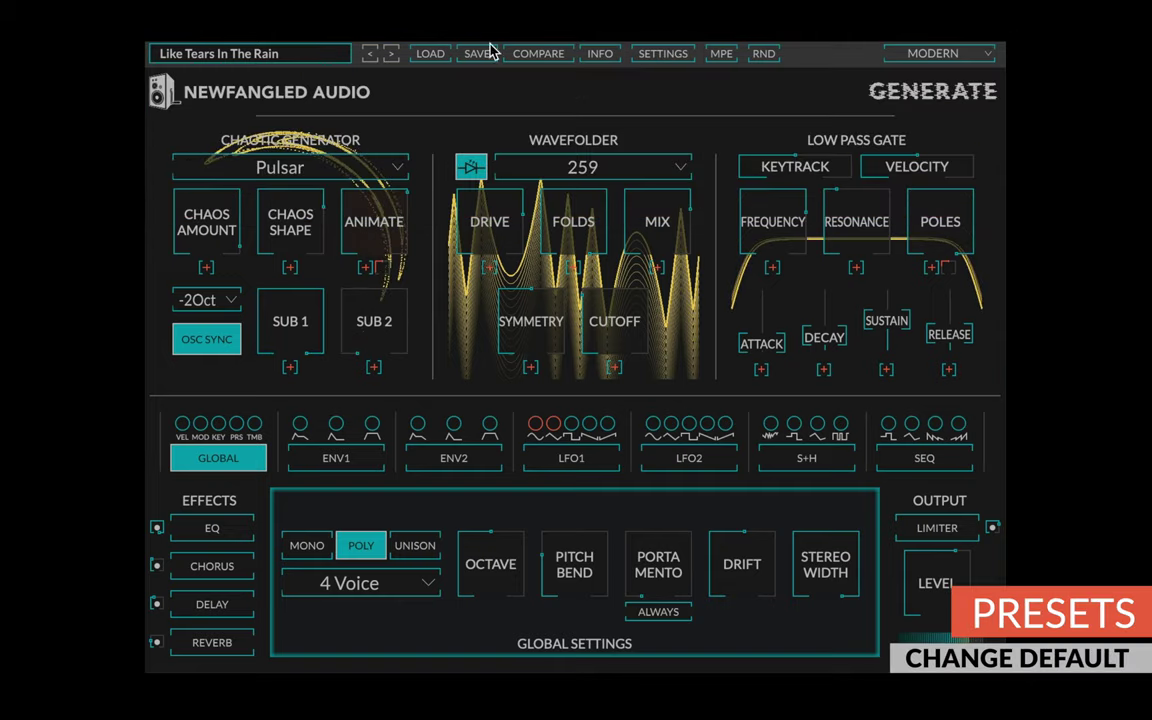
click(340, 63)
mouse_move(382, 73)
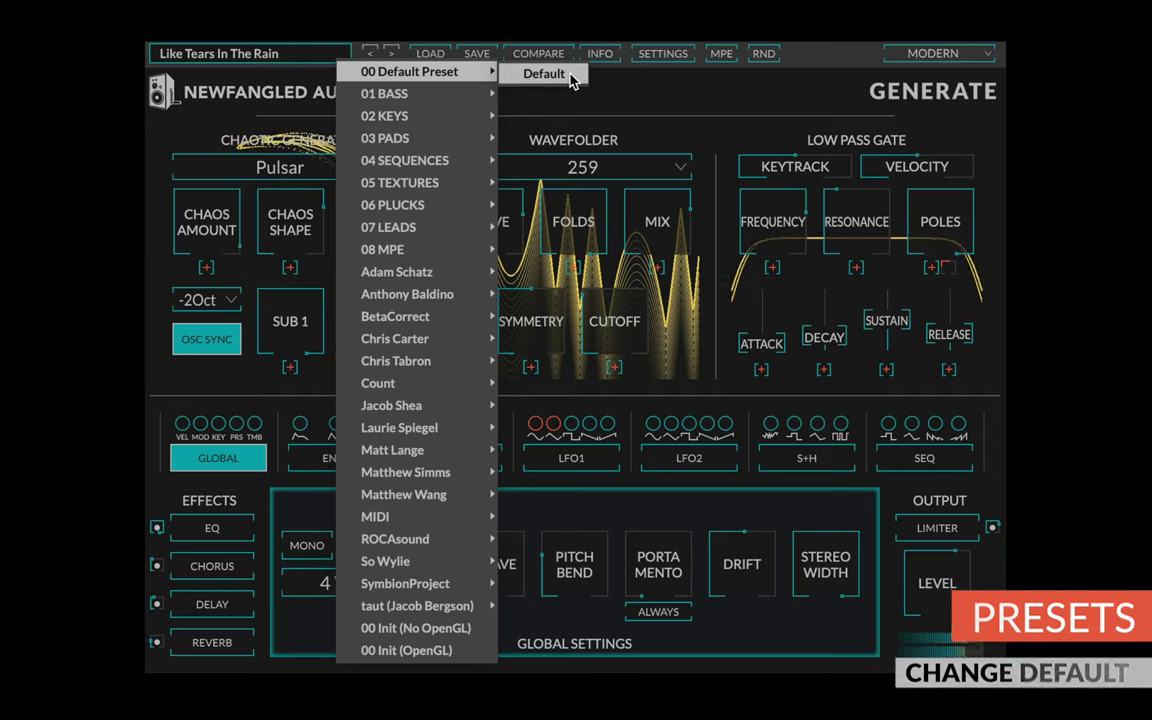
click(650, 90)
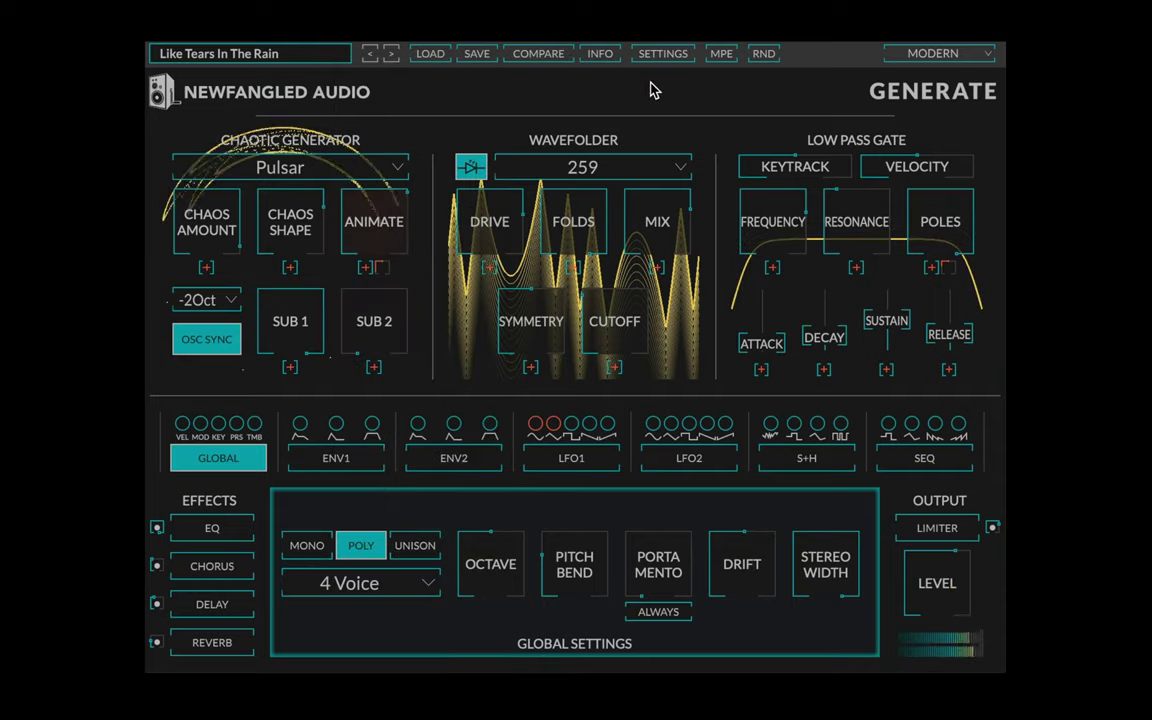